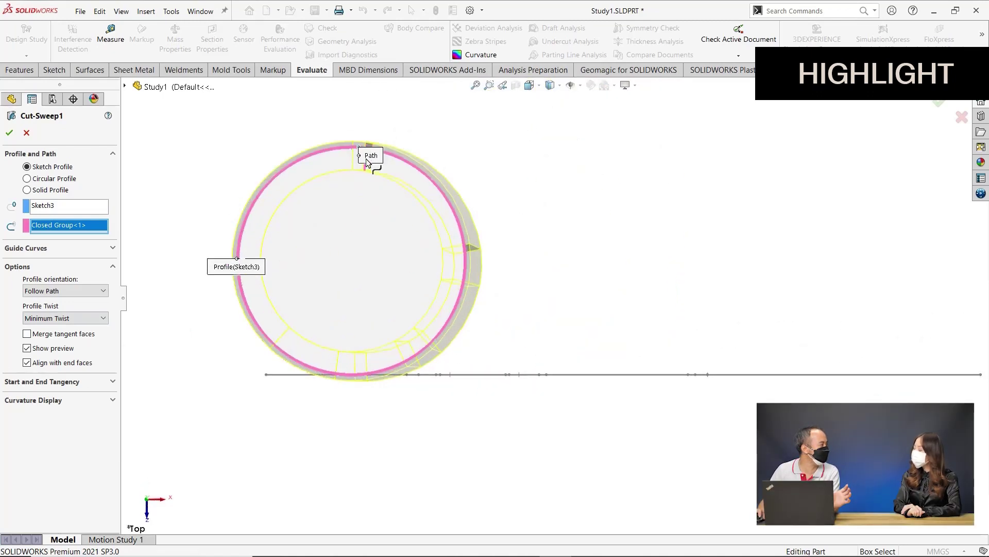
Set Cut-Sweep1's profile twist to Tangent to Adjacent Faces and check the groove preview
scroll(487, 313, down, 1)
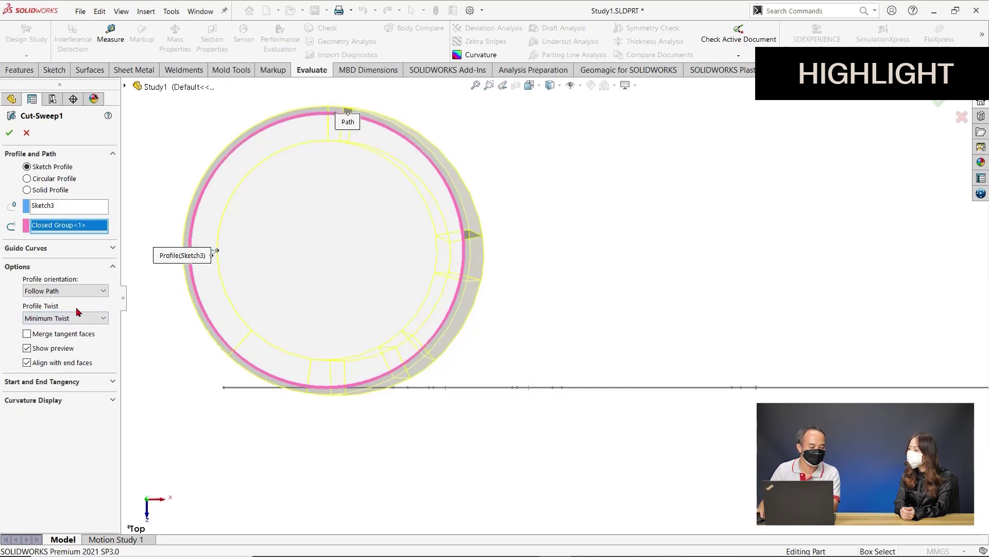
click(76, 318)
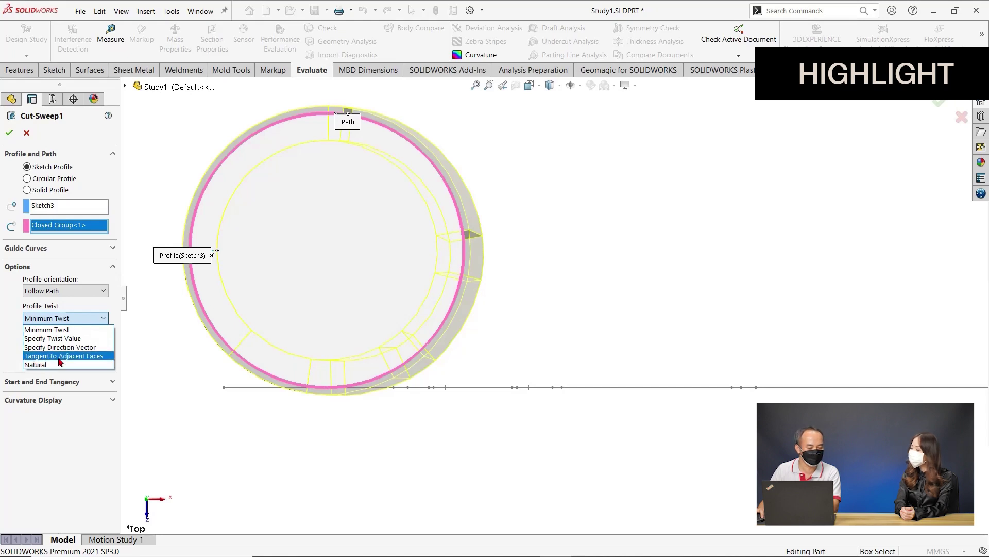
click(93, 361)
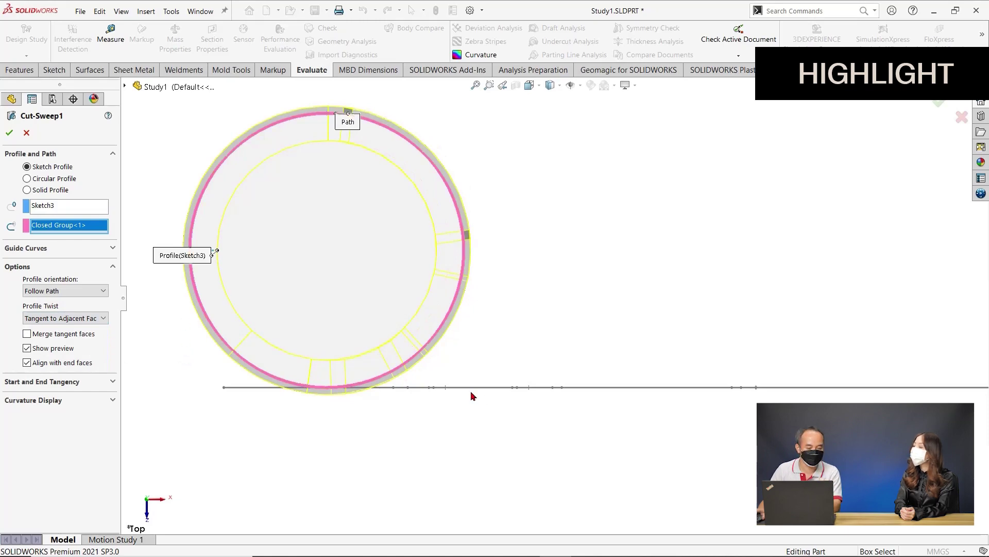
middle_drag(473, 396, 290, 378)
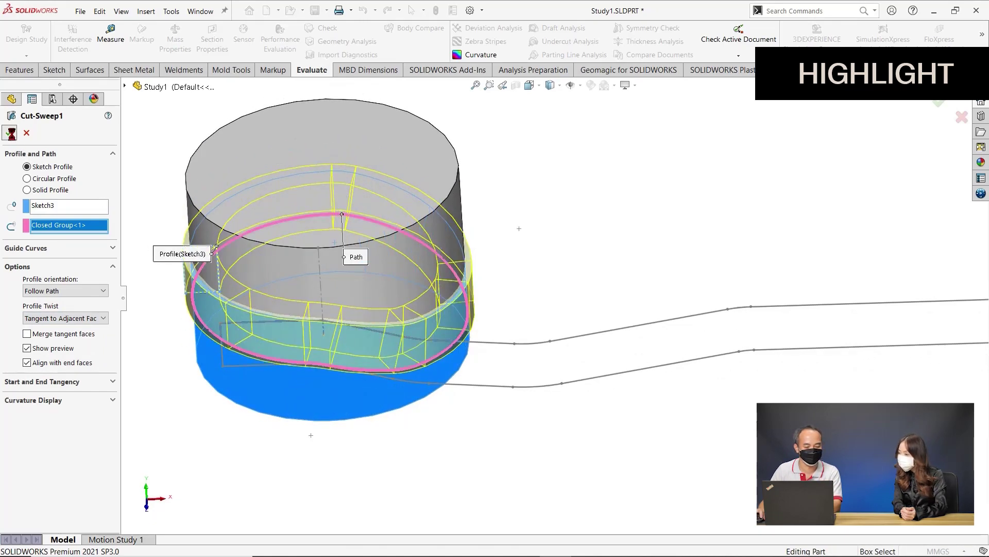
scroll(400, 320, up, 3)
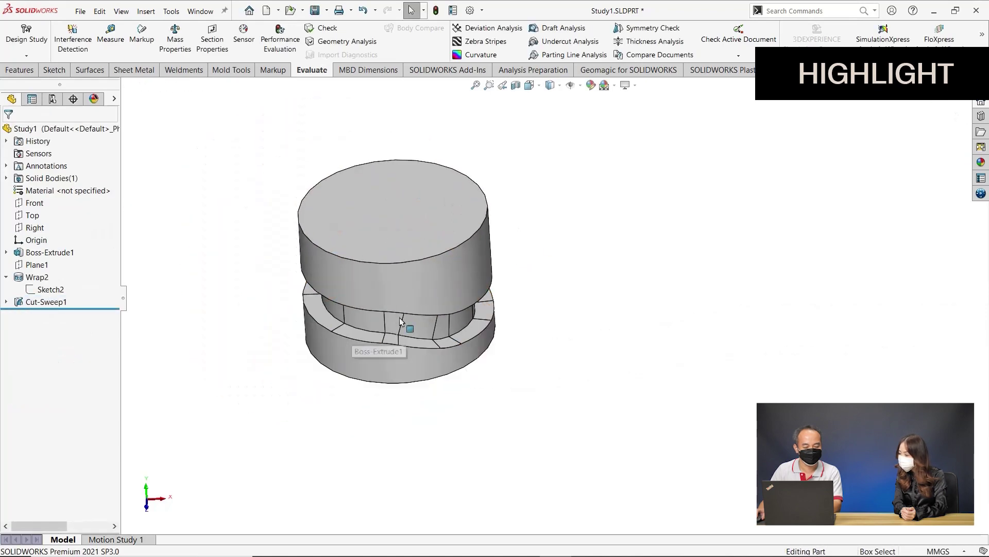
scroll(400, 320, down, 3)
middle_drag(441, 336, 510, 304)
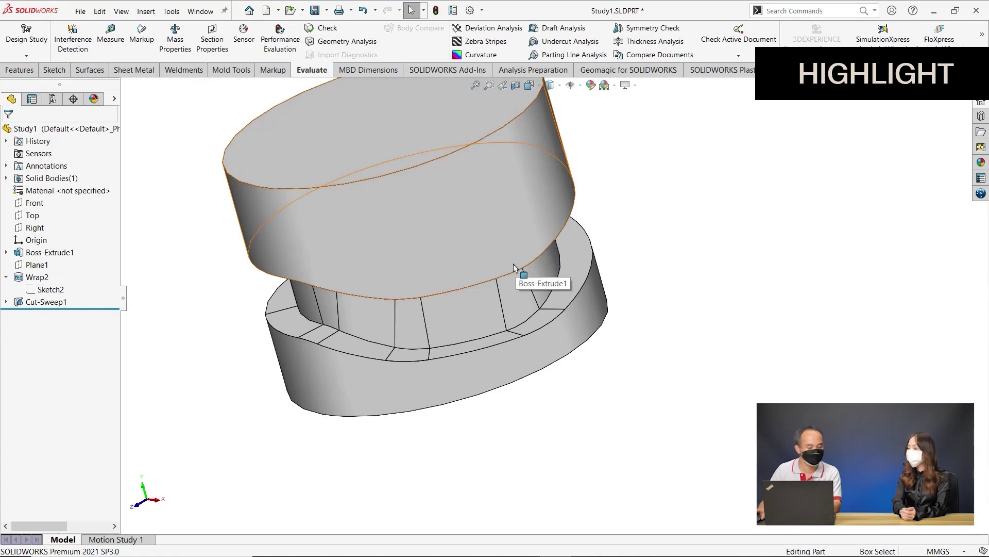
middle_drag(513, 264, 305, 249)
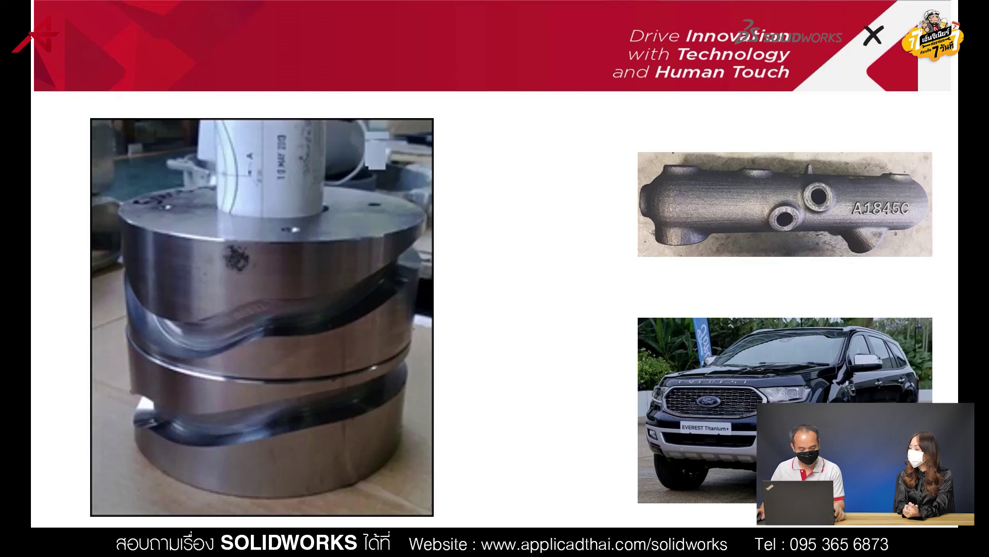
Bring up the Windows Start menu over the example-parts slide
key(super)
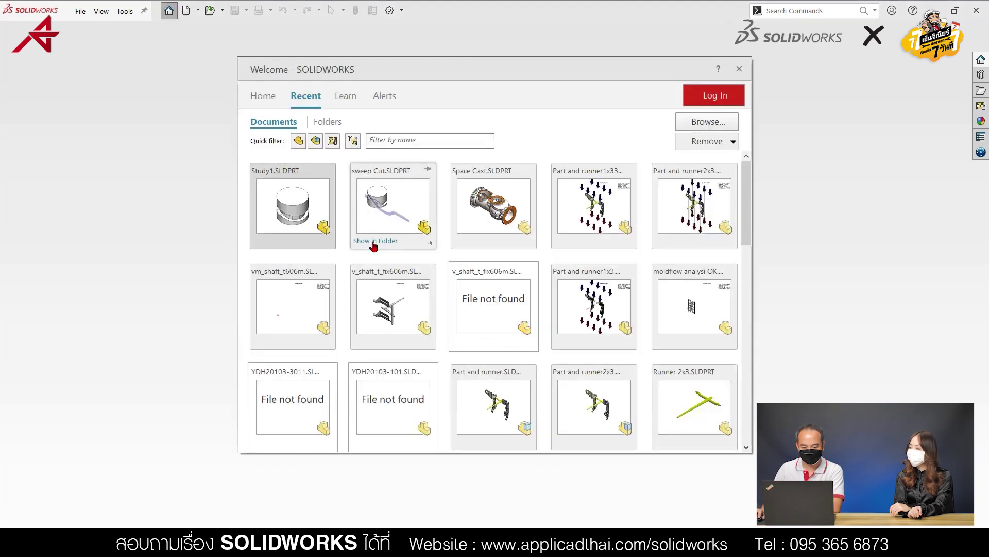
Dismiss the SOLIDWORKS Welcome window so the Space Cast casting shows
key(Escape)
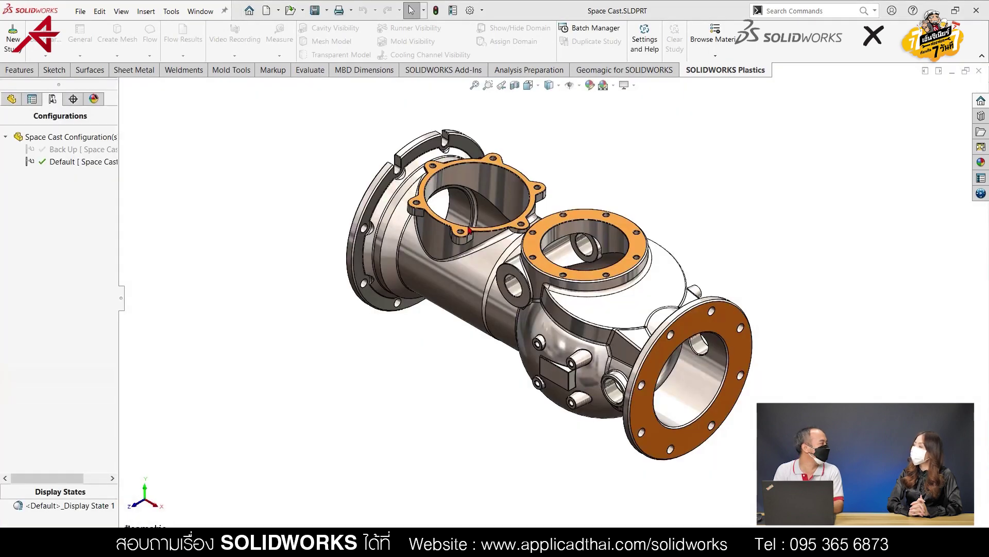
Zoom in, select a casting flange face to review its feature, then fit the view
scroll(514, 258, down, 2)
scroll(536, 248, down, 2)
scroll(567, 232, up, 2)
scroll(604, 212, down, 4)
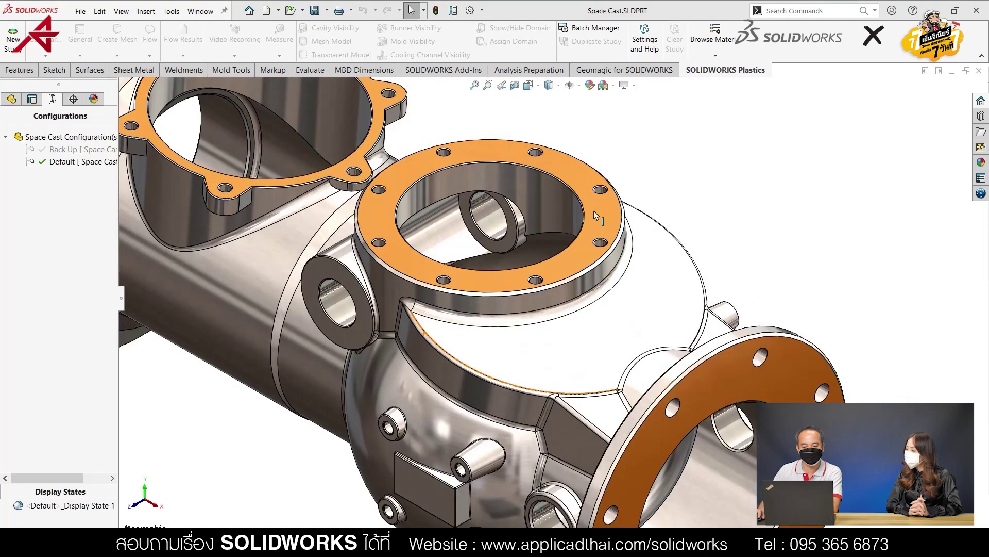
click(593, 210)
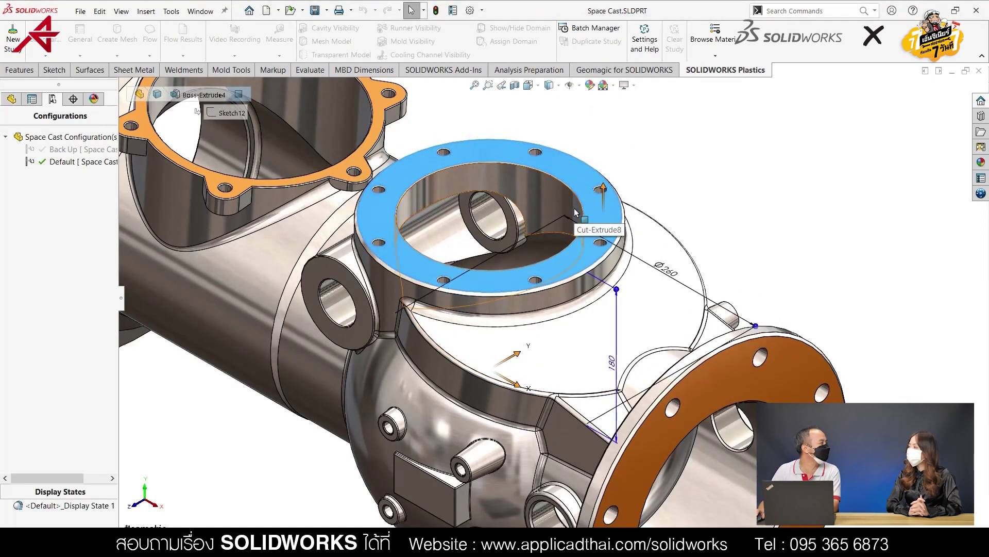
key(Escape)
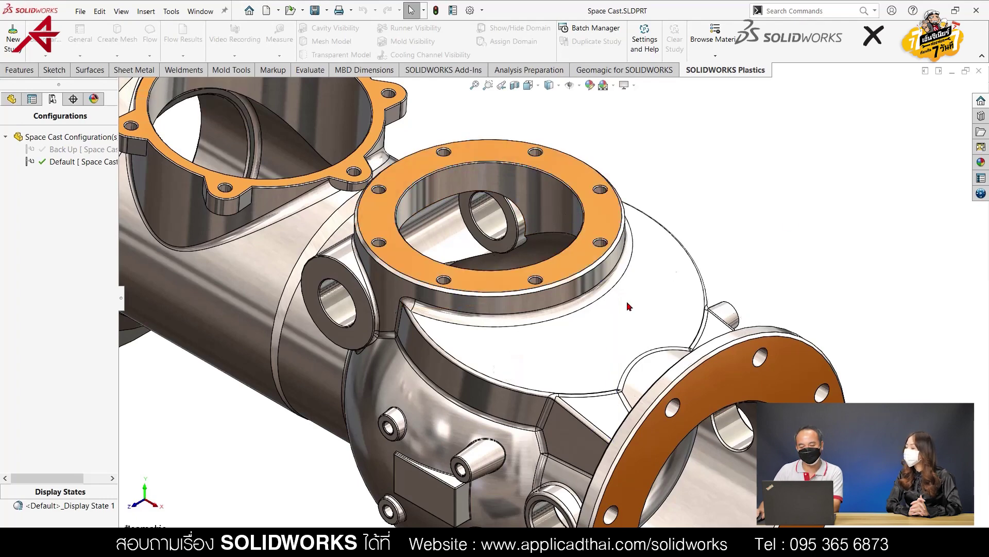
key(f)
Orbit the casting toward the top flange and select the top flange face
mouse_move(669, 243)
middle_down()
mouse_move(691, 236)
mouse_move(689, 252)
mouse_move(359, 298)
middle_up()
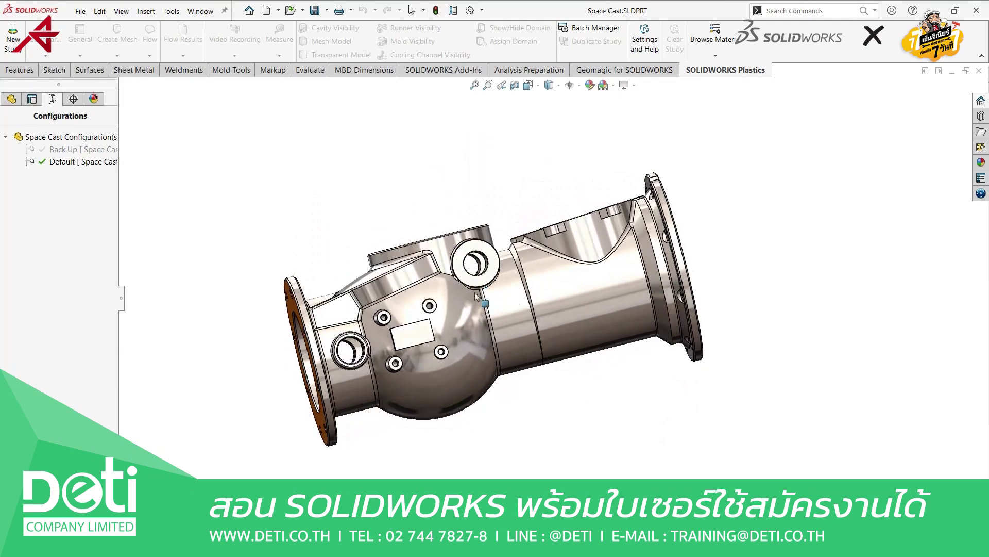
scroll(359, 298, down, 5)
scroll(359, 298, down, 2)
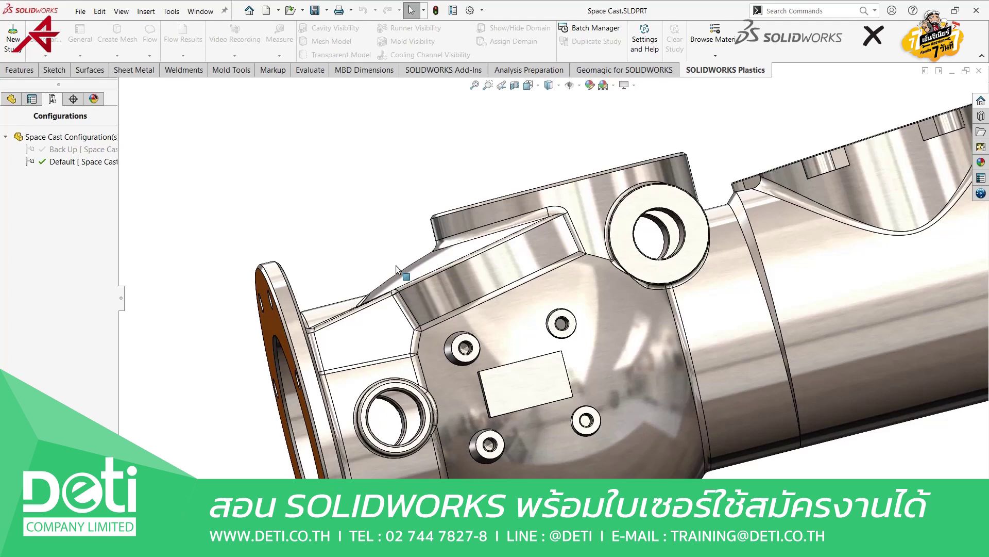
middle_drag(397, 267, 480, 342)
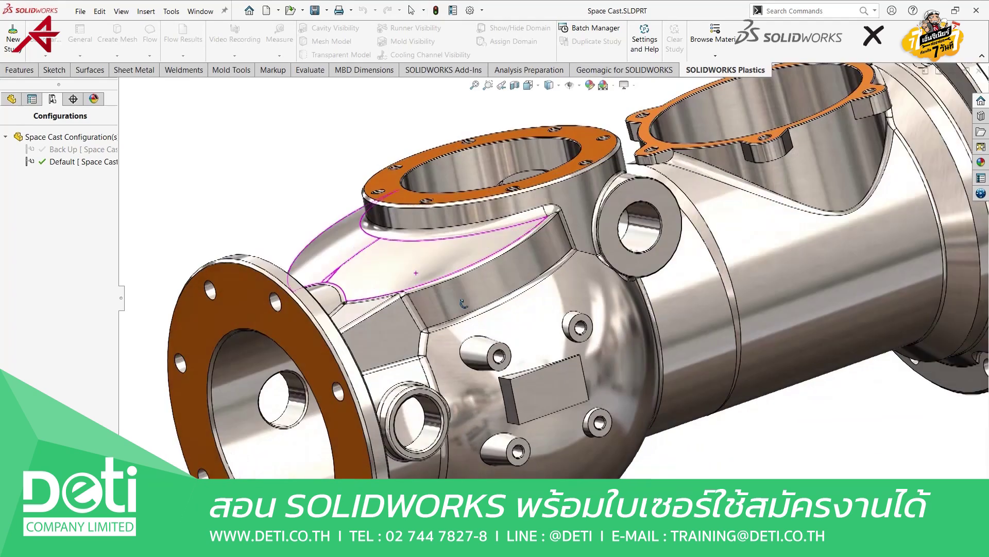
key(Escape)
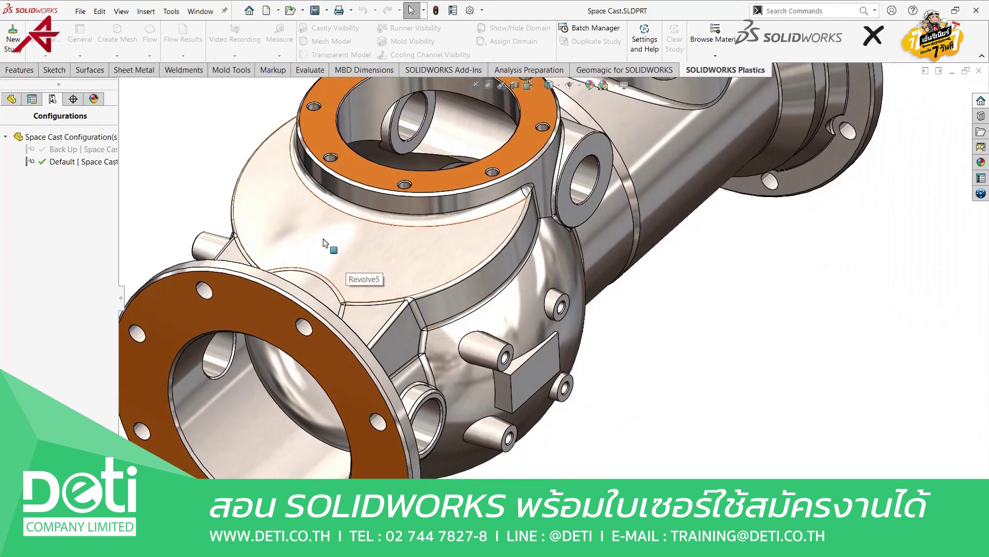
scroll(412, 222, up, 3)
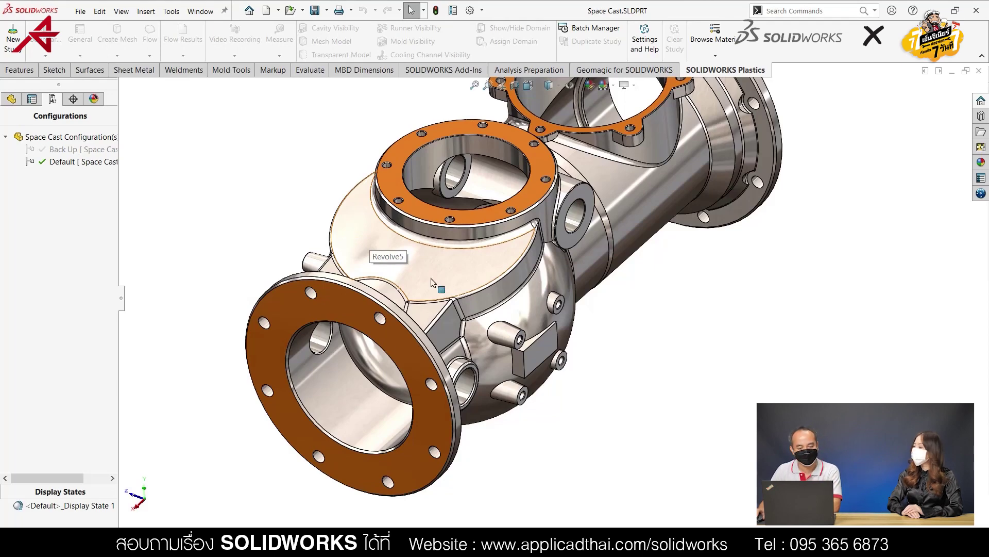
middle_drag(427, 274, 376, 250)
scroll(494, 265, down, 5)
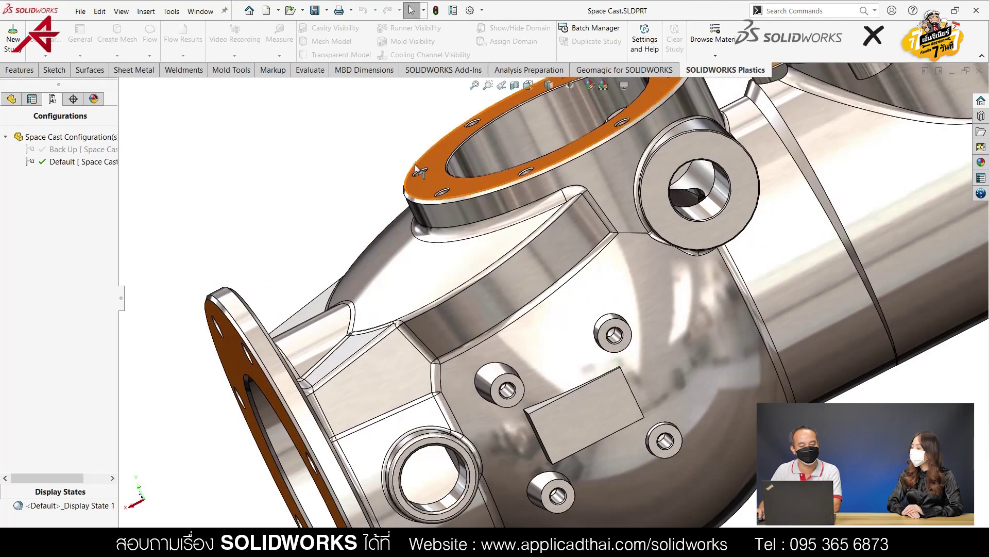
click(432, 185)
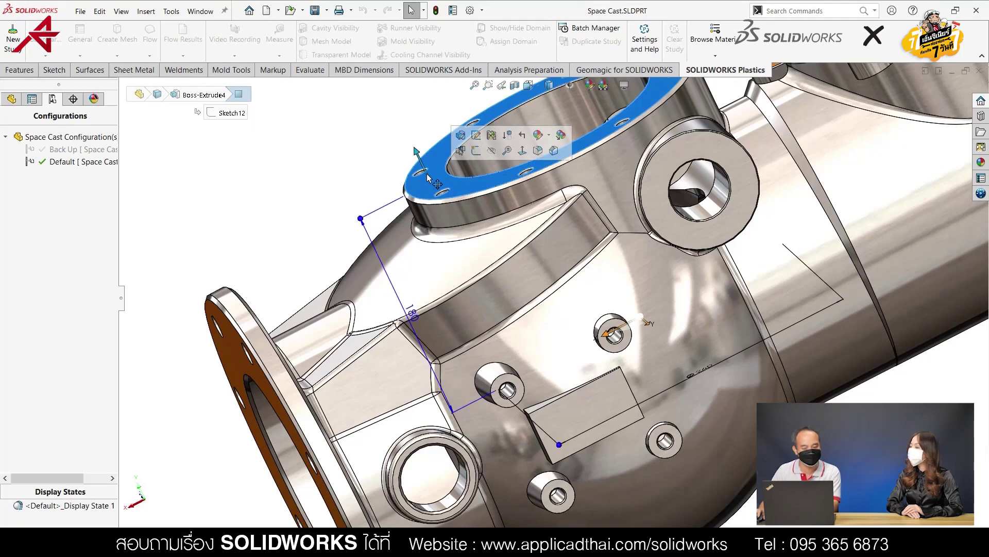
Start a sketch on the top flange face, convert its edges, and view it from Front
click(475, 135)
right_drag(545, 183, 431, 137)
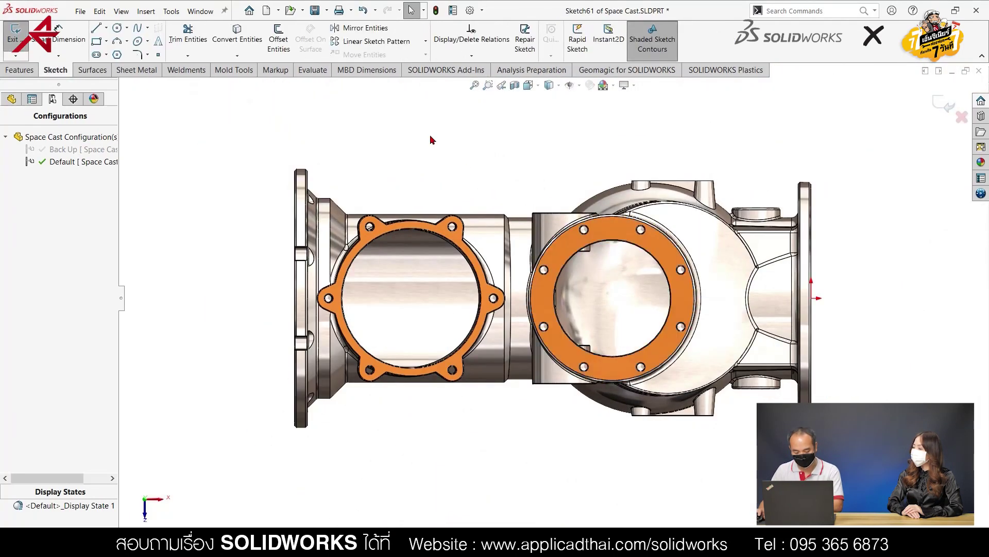
key(Left)
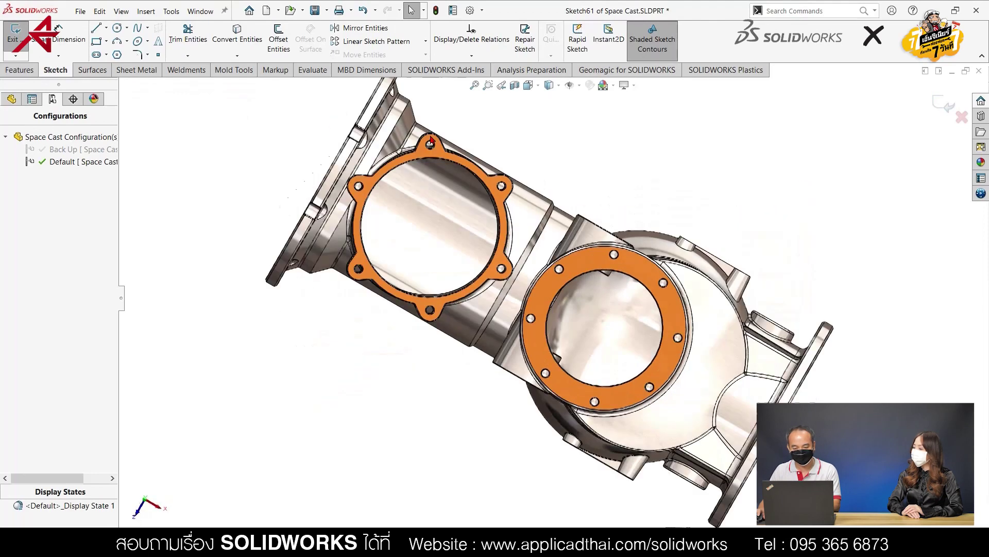
key(Up)
key(Up)
key(Up)
key(ctrl+8)
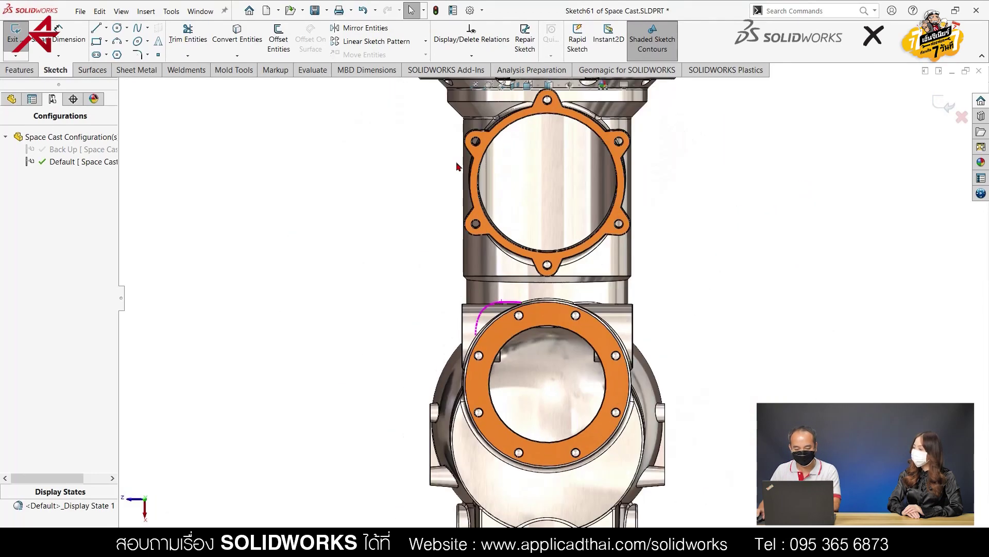
scroll(550, 435, up, 3)
scroll(552, 404, down, 3)
scroll(587, 354, down, 2)
scroll(586, 354, down, 2)
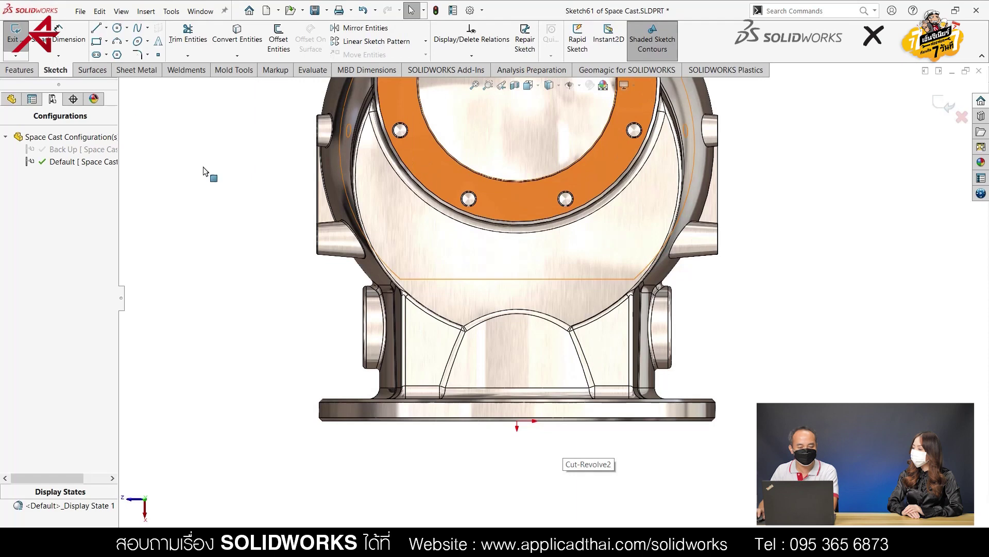
click(96, 27)
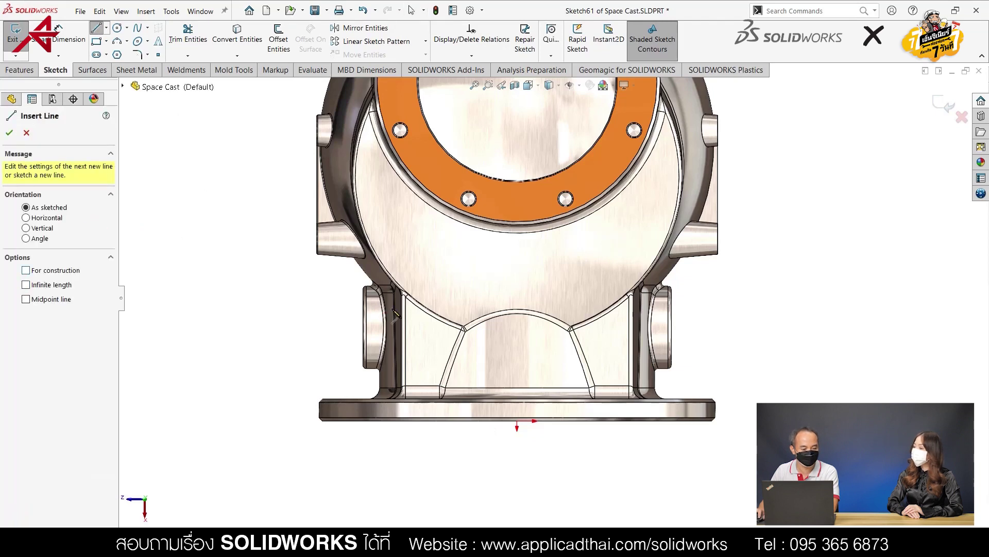
Draw a vertical line from the origin up to the flange edge
click(518, 424)
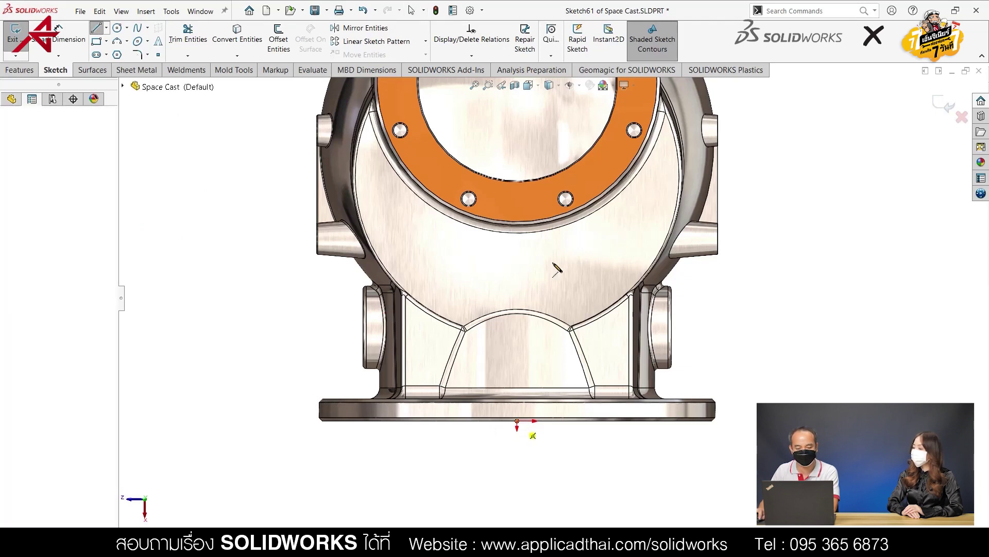
click(519, 224)
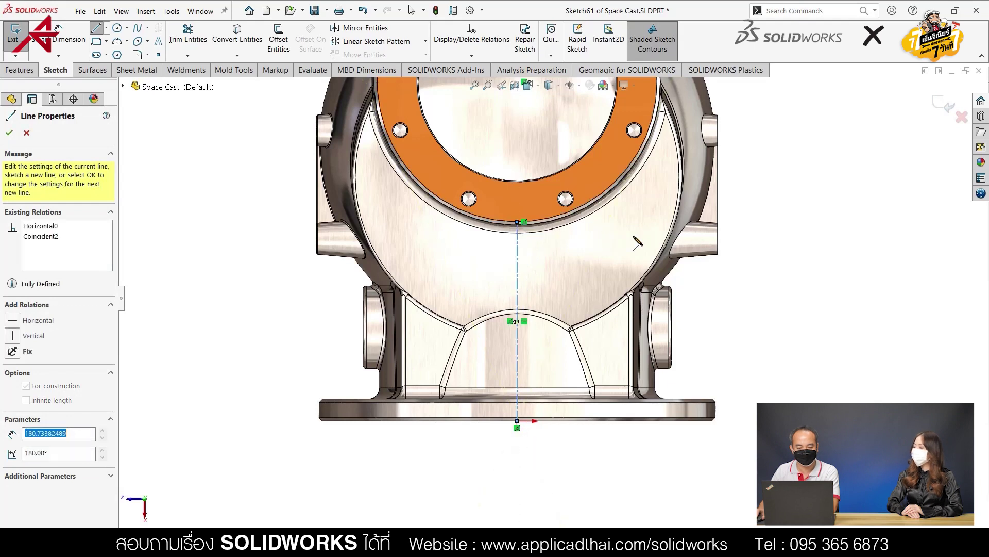
right_click(771, 246)
click(794, 252)
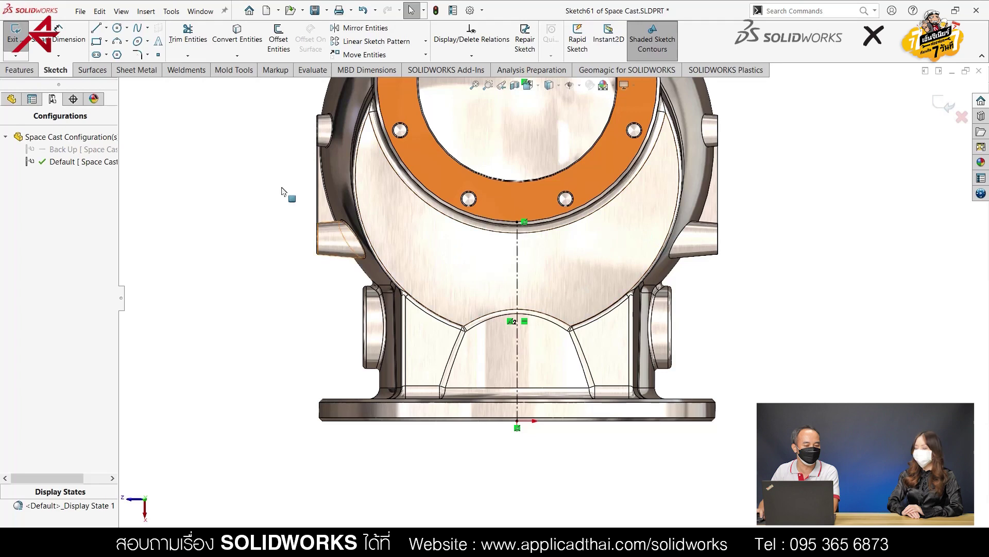
Draw a three-point arc across the centerline, radius 173 spanning 67.92°
click(117, 43)
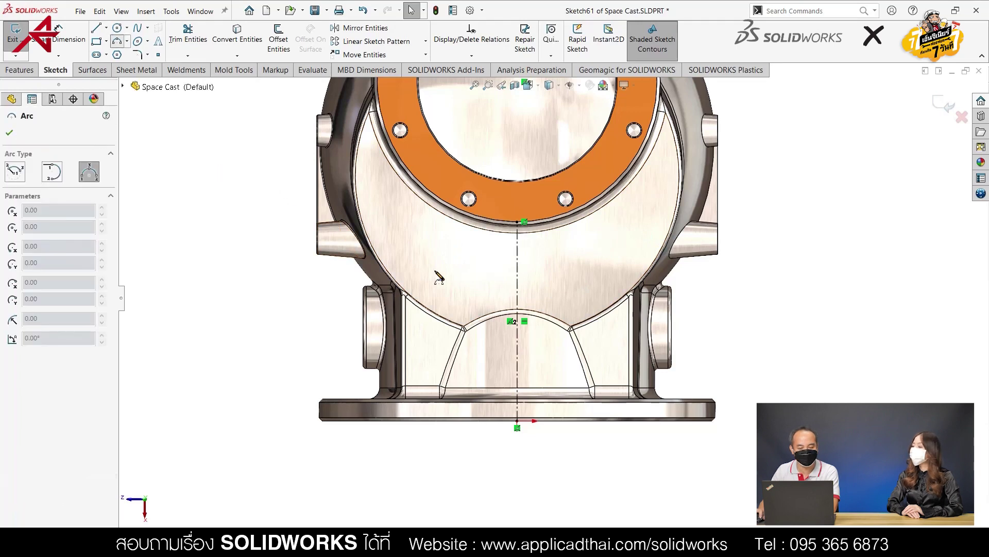
click(411, 241)
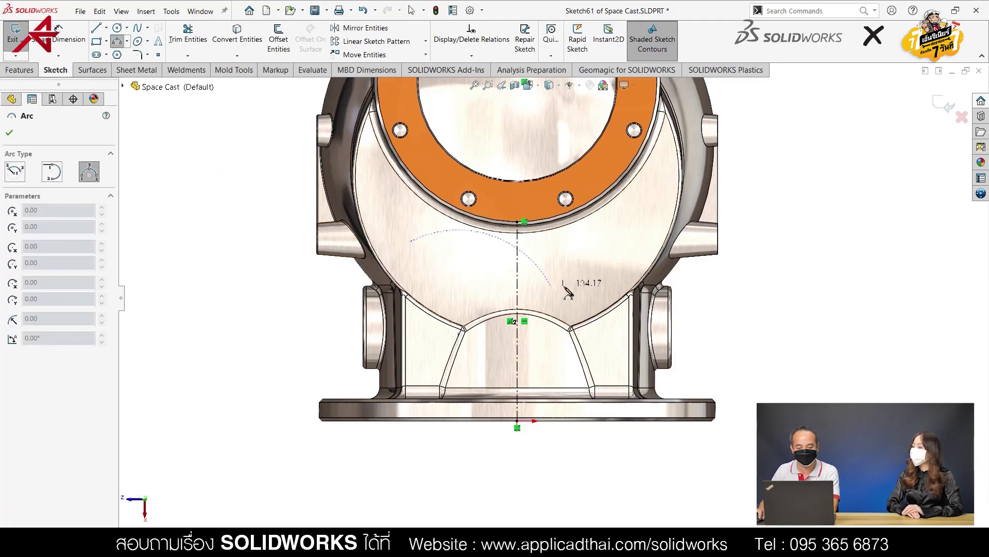
click(623, 247)
click(518, 277)
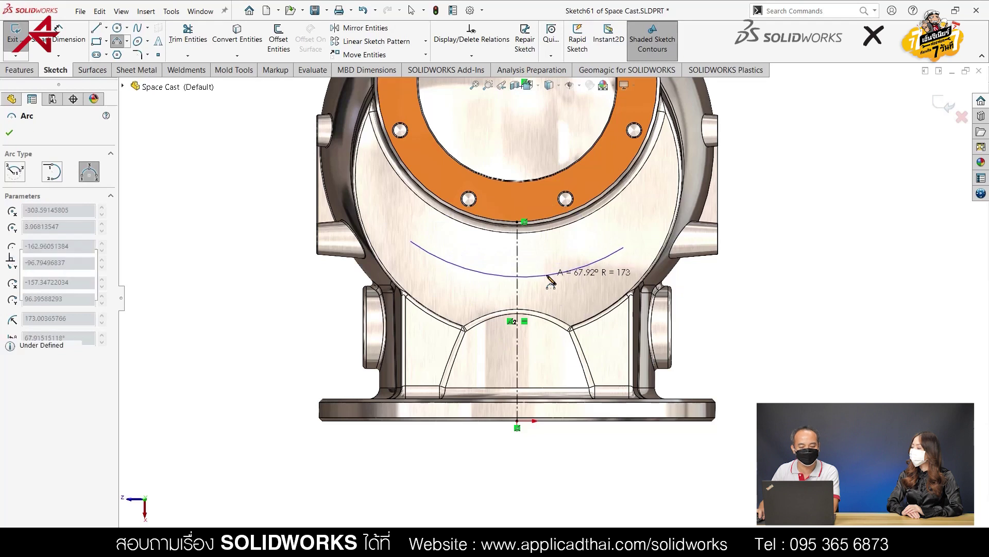
right_click(233, 206)
click(263, 208)
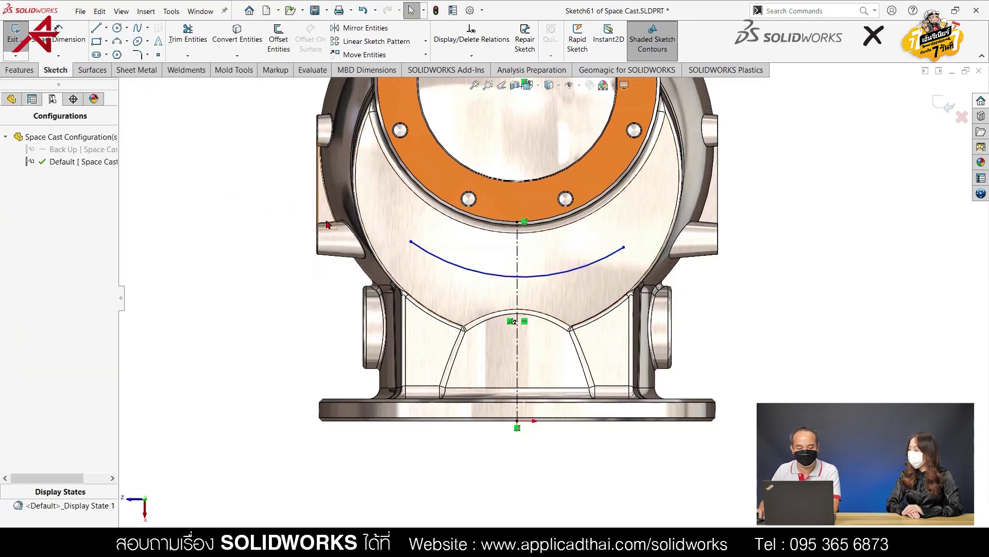
click(622, 248)
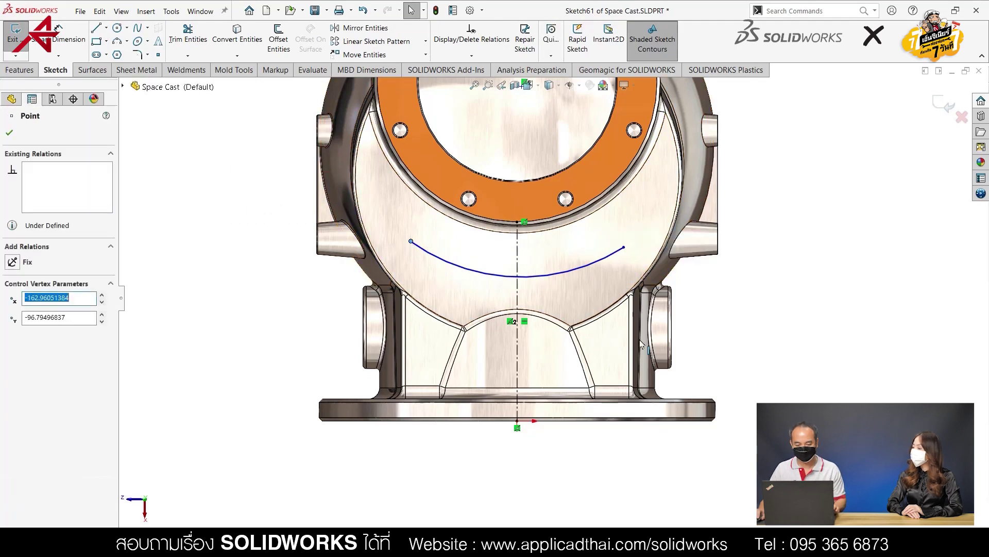
Add a Symmetric relation between the arc ends and the centerline, and make the arc construction
ctrl+click(624, 248)
ctrl+click(517, 252)
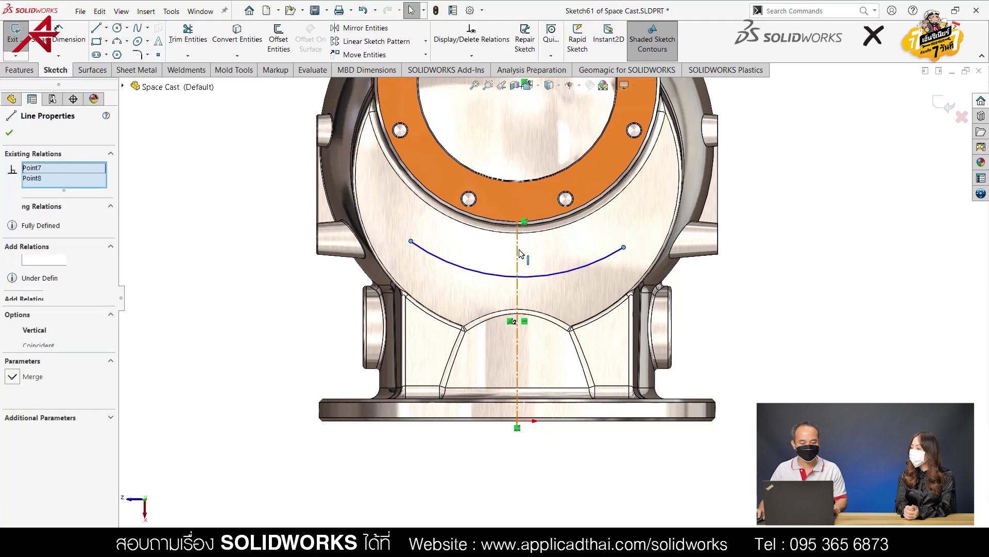
click(548, 203)
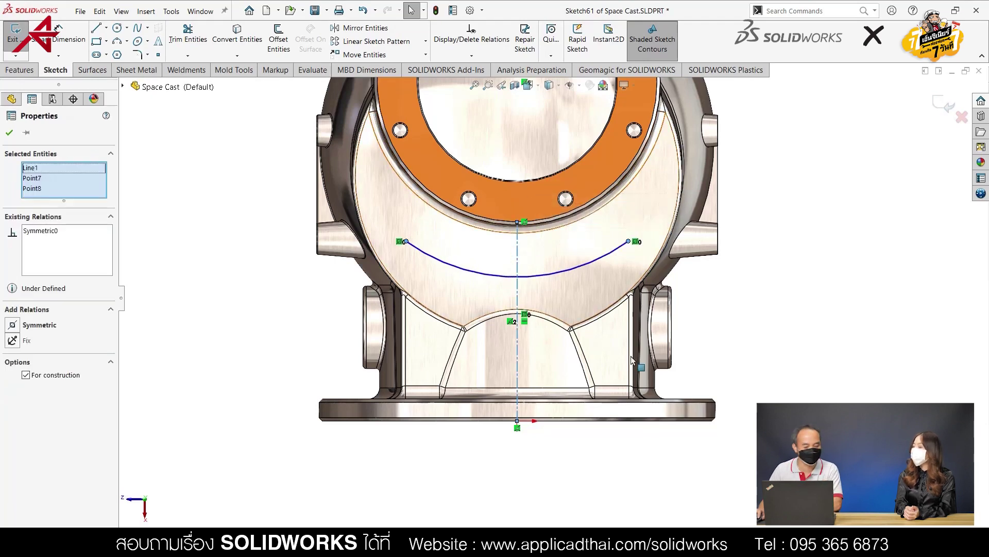
key(Escape)
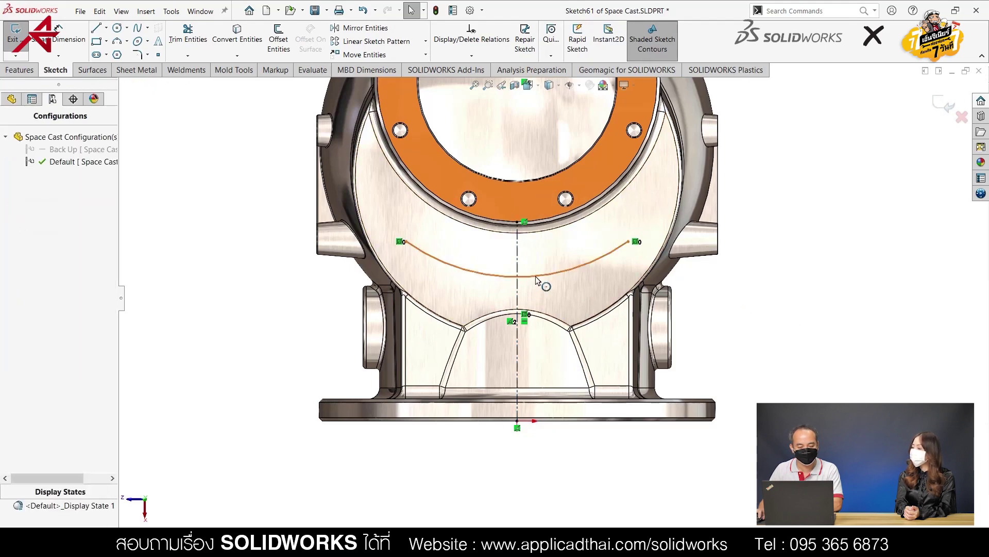
click(567, 257)
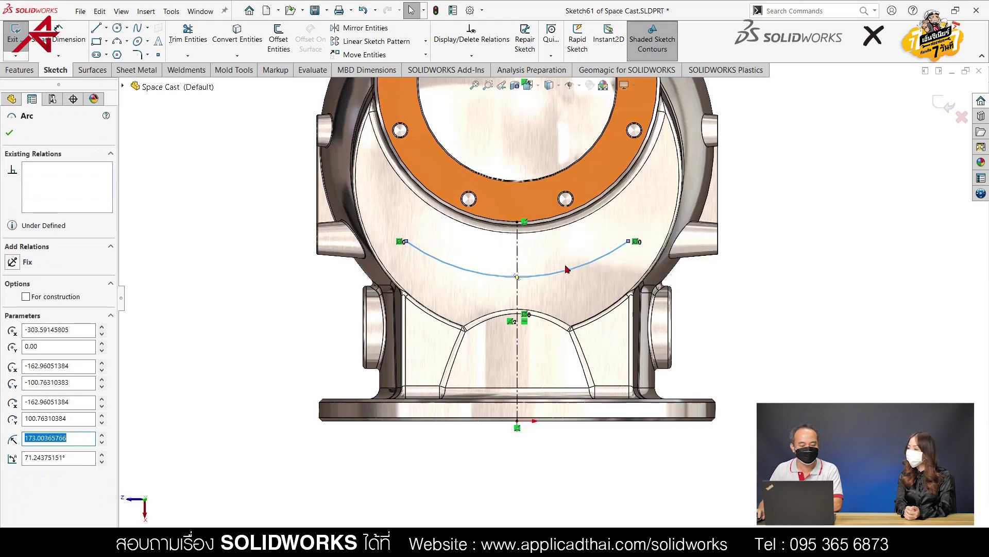
key(Escape)
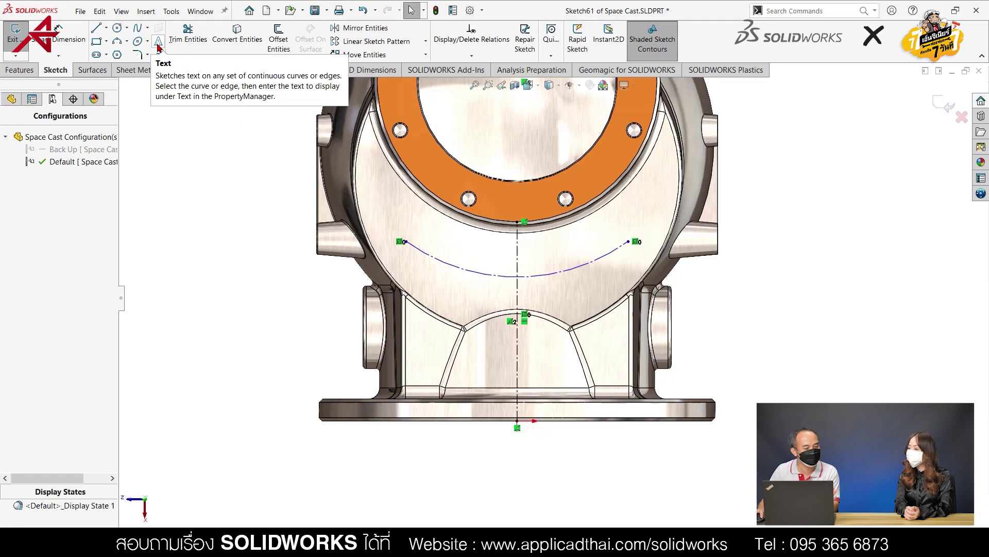
Add sketch text 'ISO 2565' along the arc, center-aligned, with Use document font unchecked
click(158, 42)
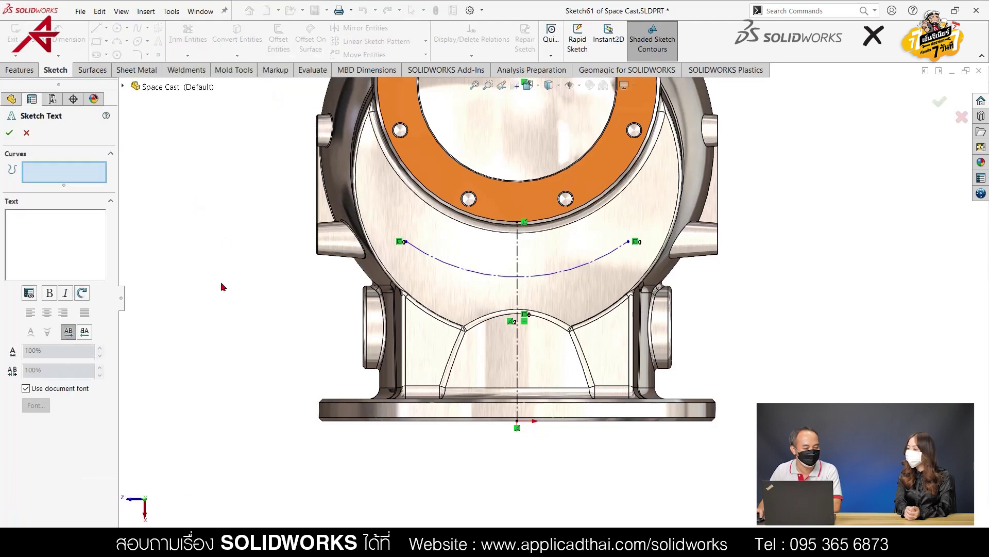
click(42, 231)
text(ISO 2565)
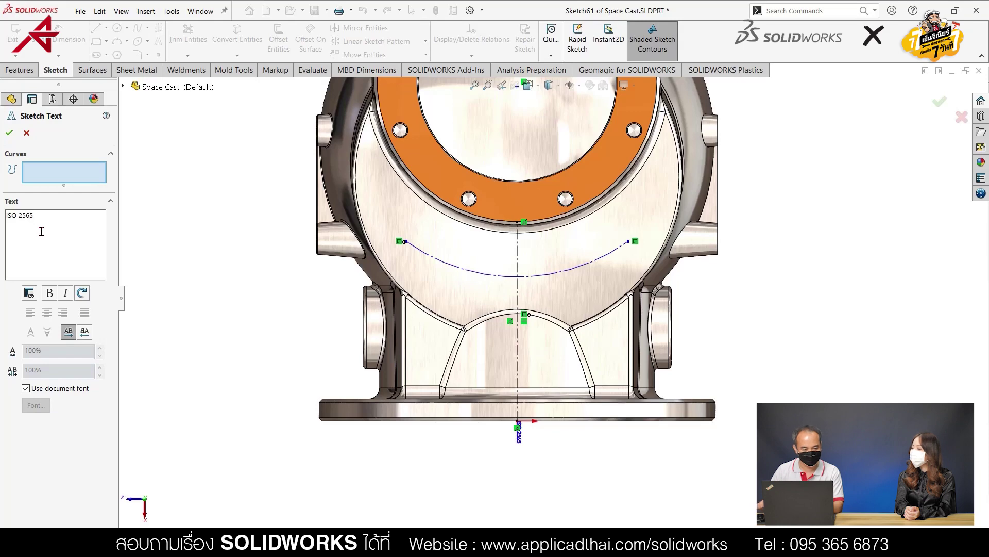
click(475, 272)
scroll(418, 313, down, 2)
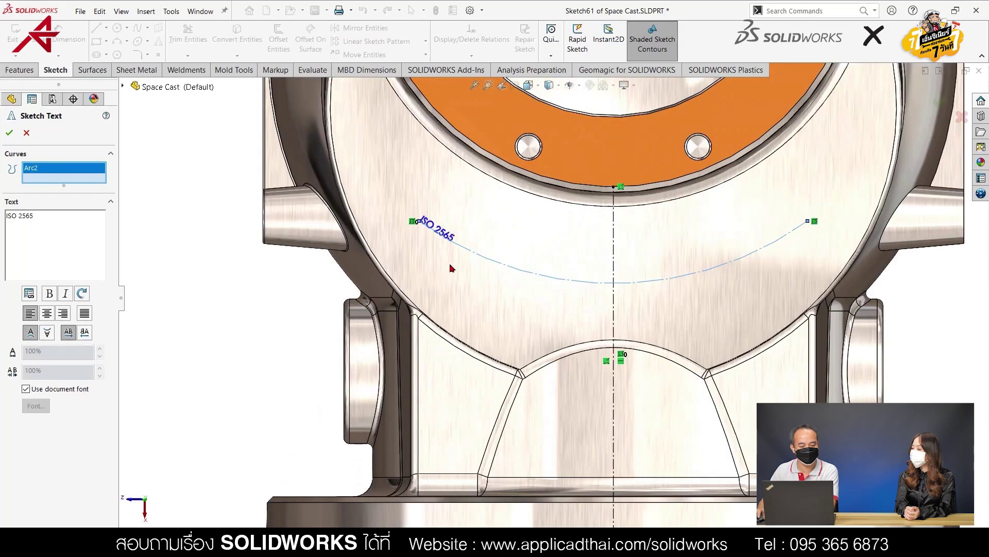
scroll(447, 265, down, 3)
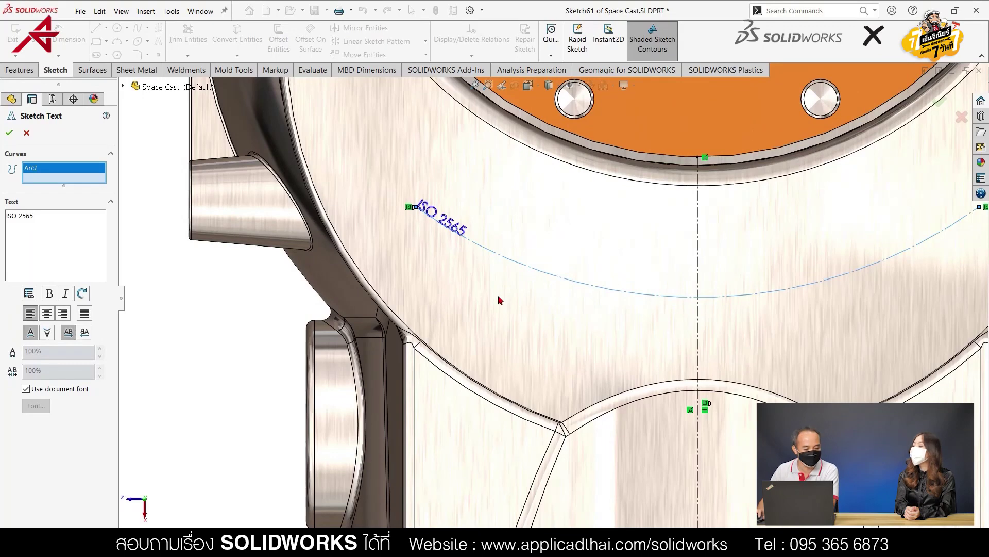
click(47, 313)
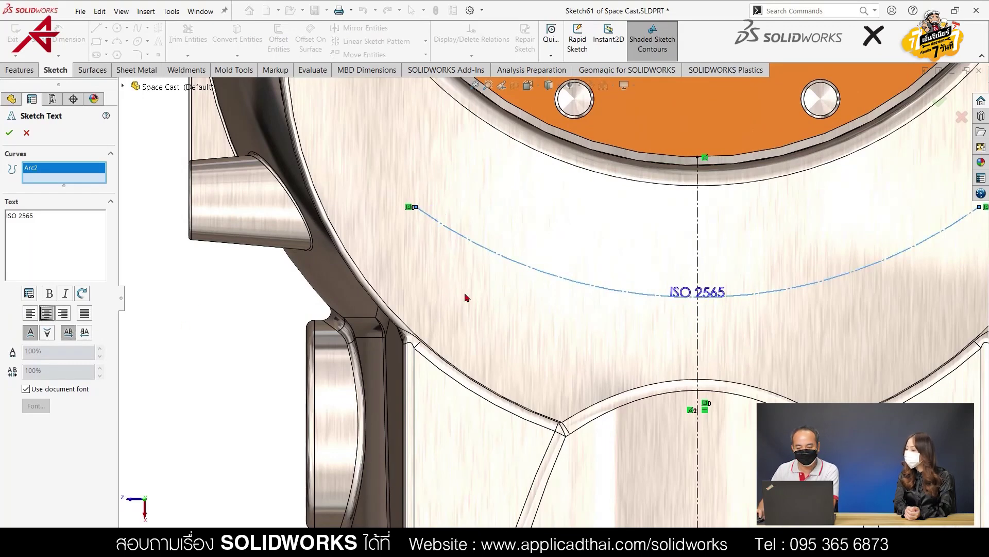
scroll(736, 299, up, 2)
scroll(707, 297, down, 2)
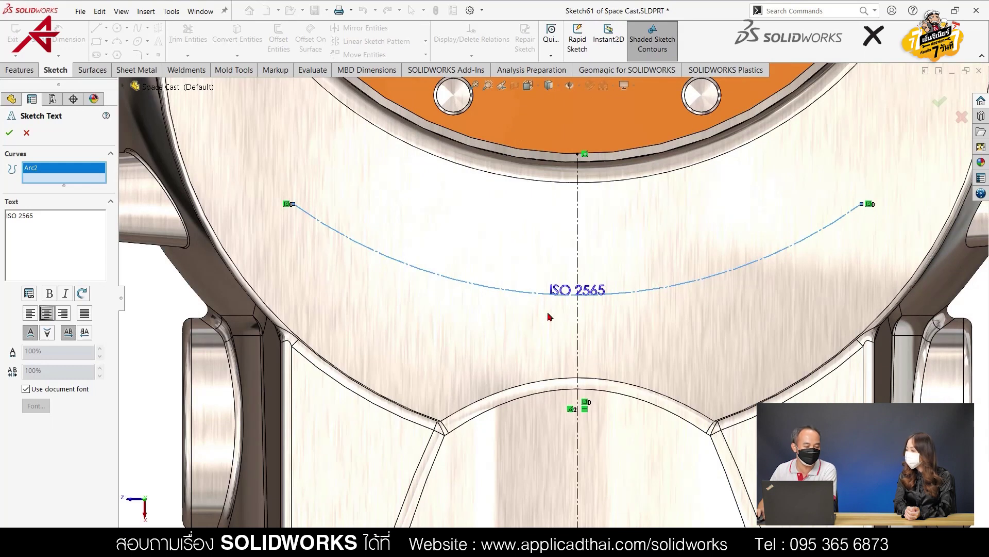
click(26, 389)
Set the ISO 2565 text to bold Century Gothic at 70 points and finish the sketch
click(44, 405)
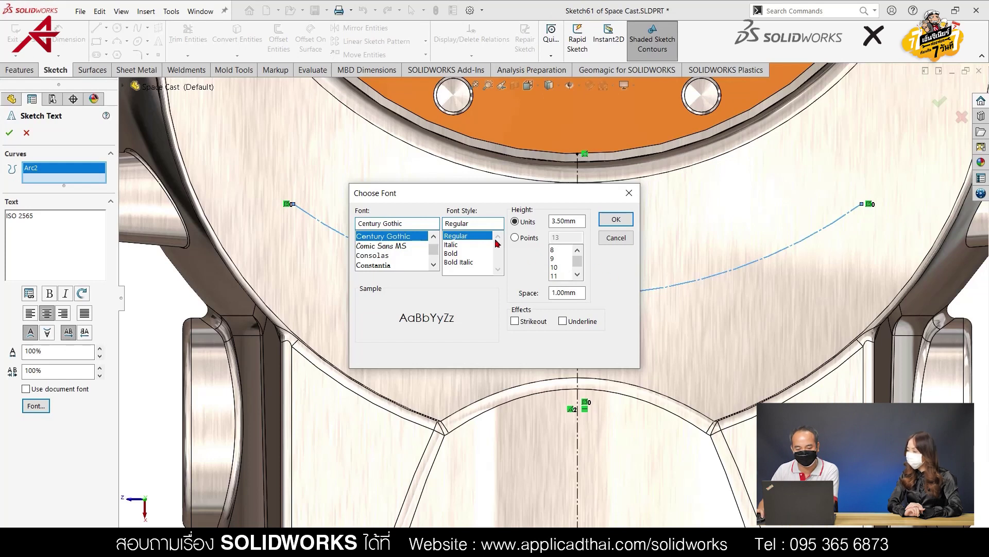
click(515, 238)
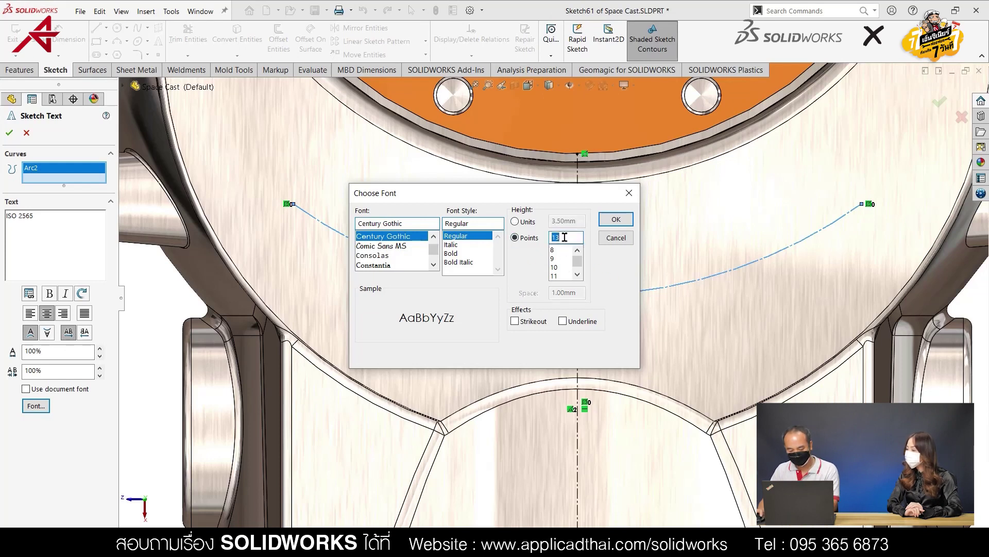
text(70)
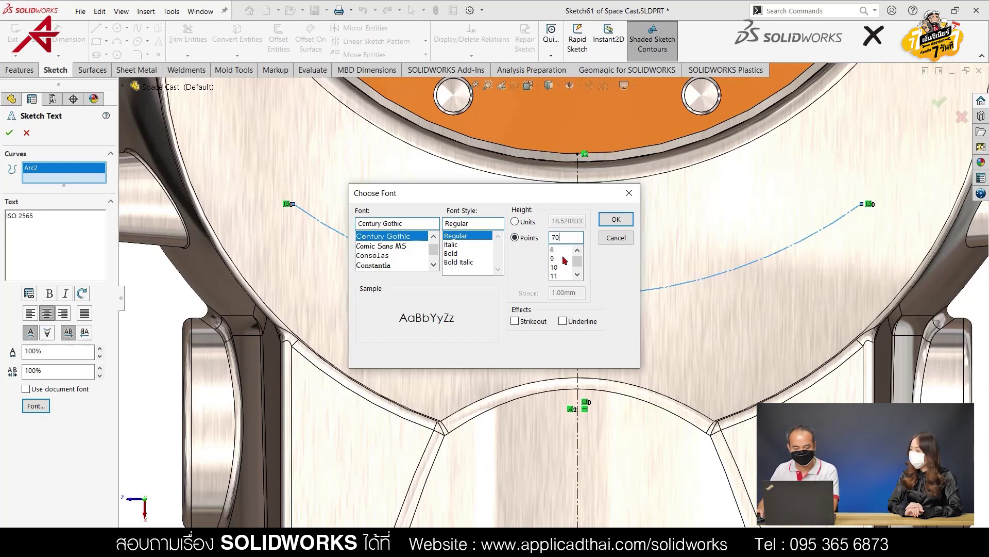
click(614, 220)
scroll(647, 301, up, 2)
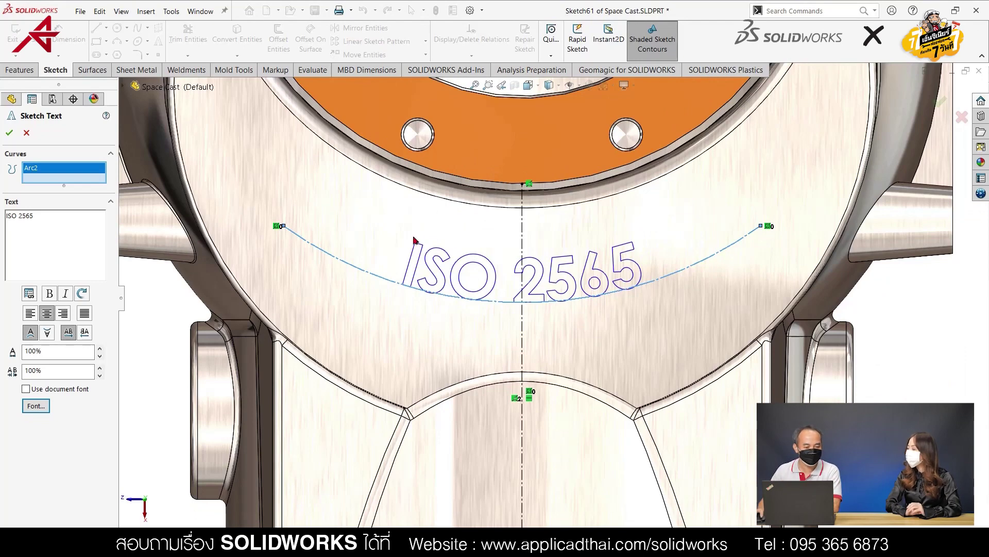
click(11, 133)
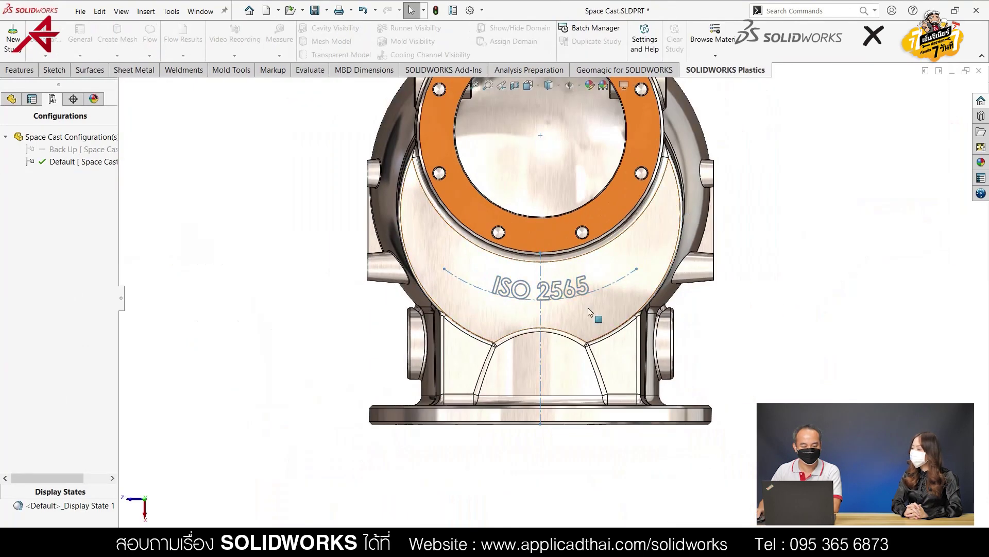
middle_drag(574, 308, 546, 299)
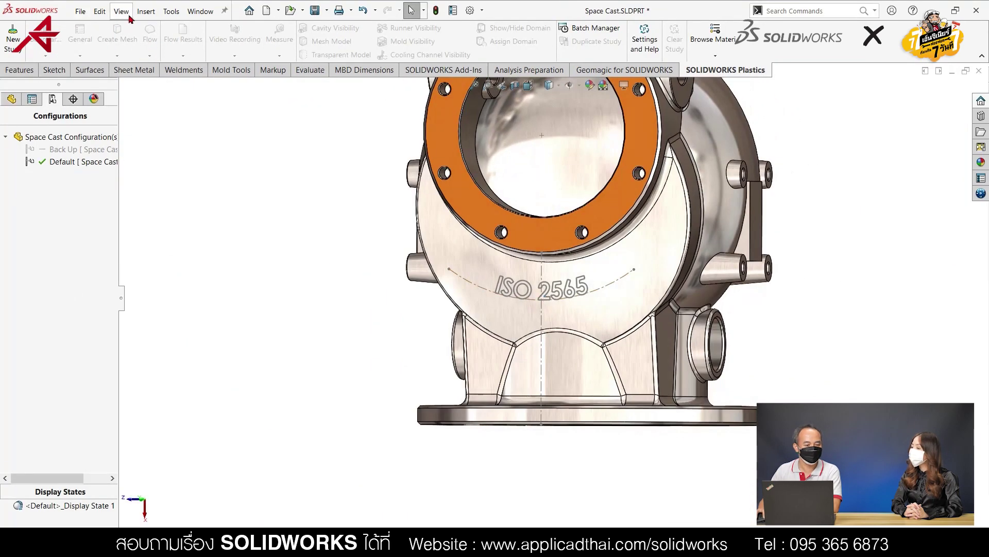
click(145, 12)
mouse_move(165, 55)
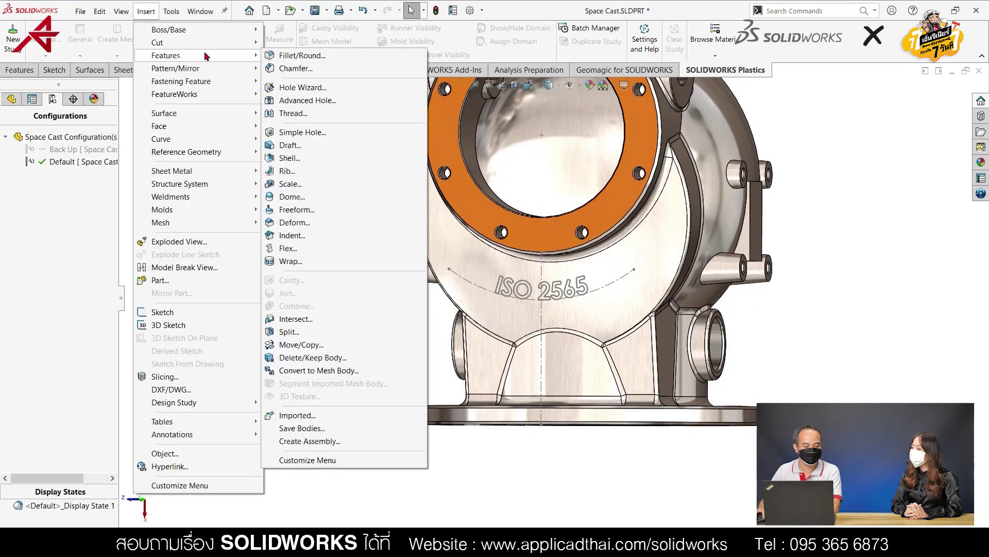
Start a Wrap from Sketch61 set to Deboss using the Spline Surface method
click(285, 264)
scroll(541, 342, down, 3)
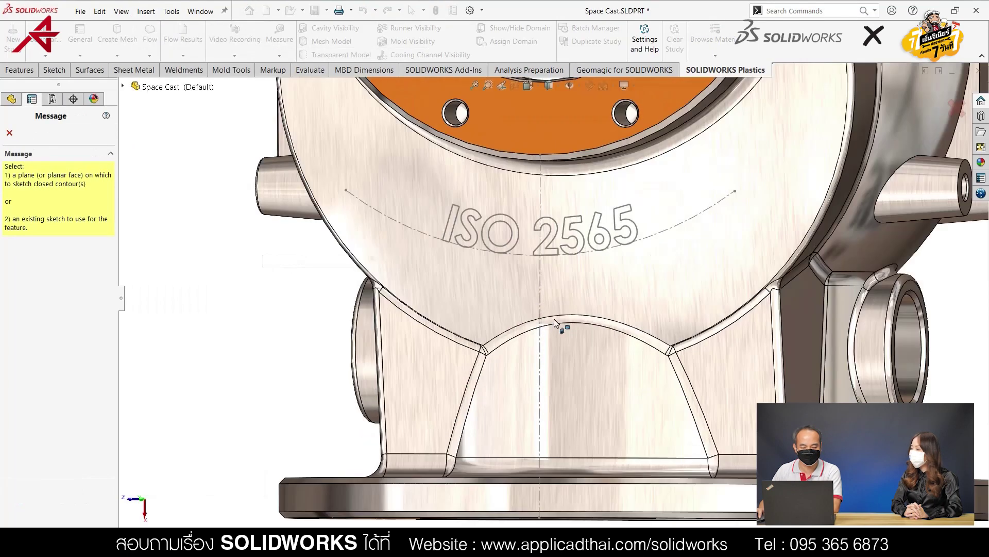
scroll(558, 327, down, 2)
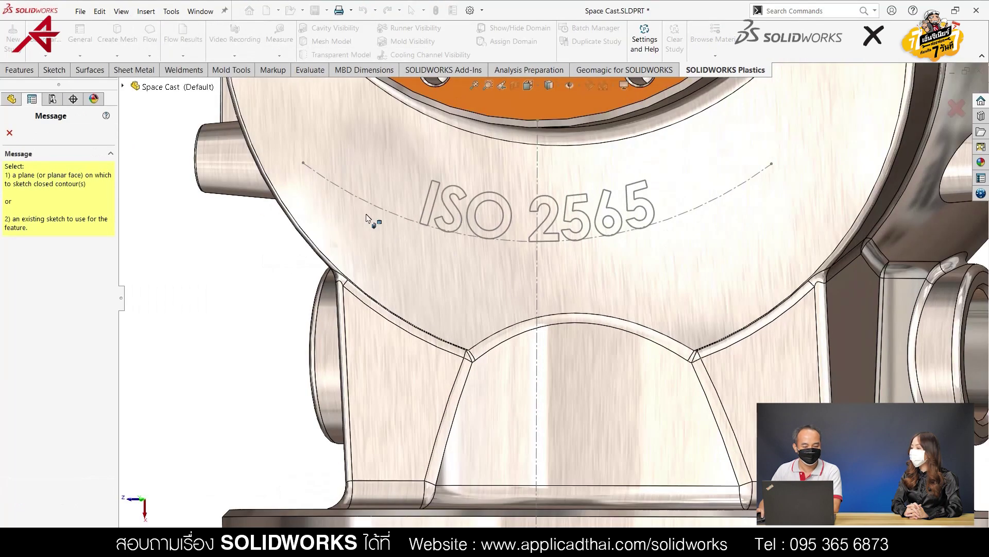
click(470, 238)
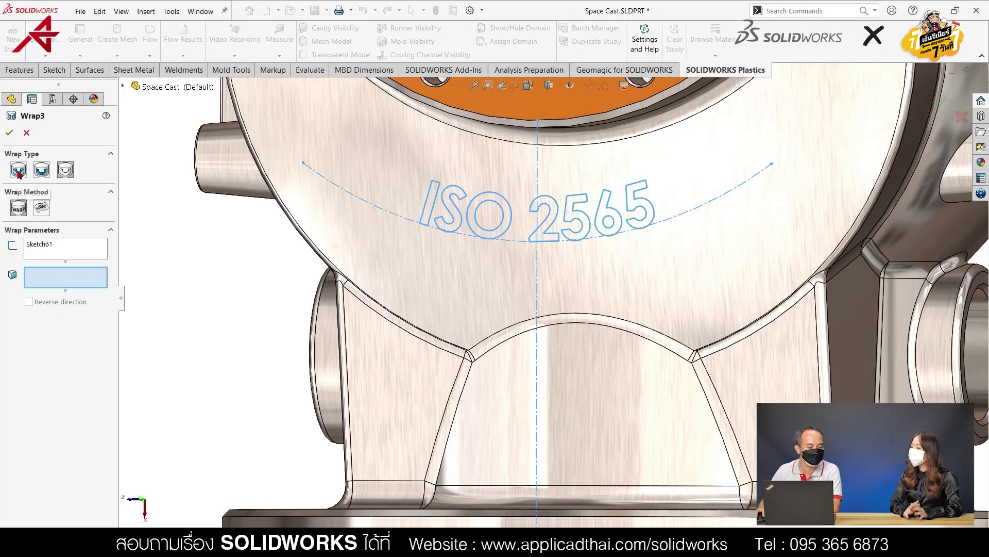
click(42, 165)
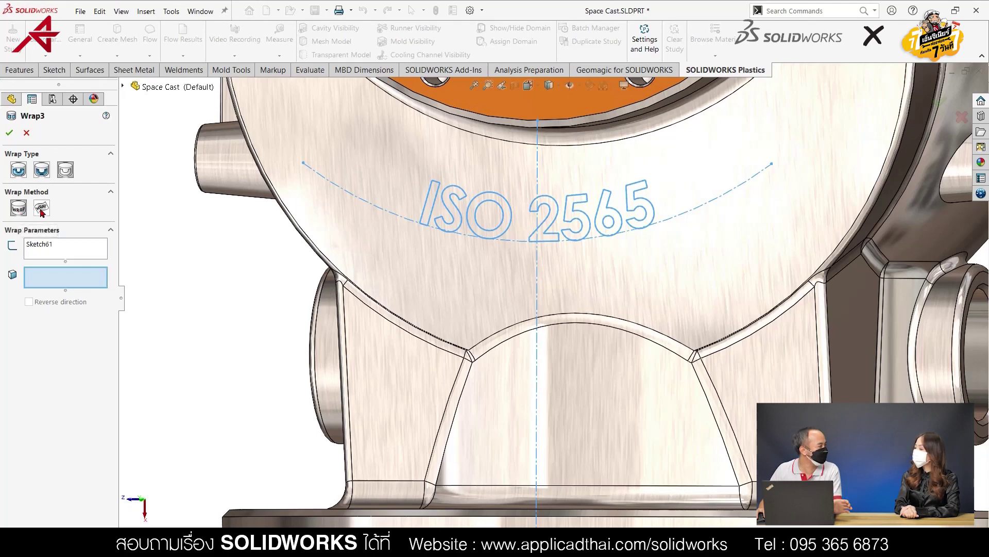
scroll(541, 318, up, 2)
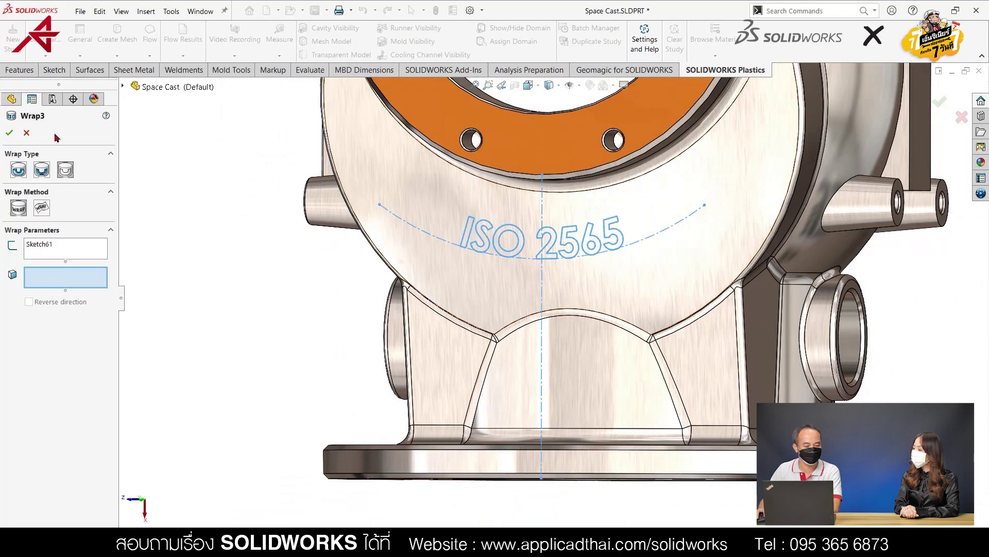
click(41, 207)
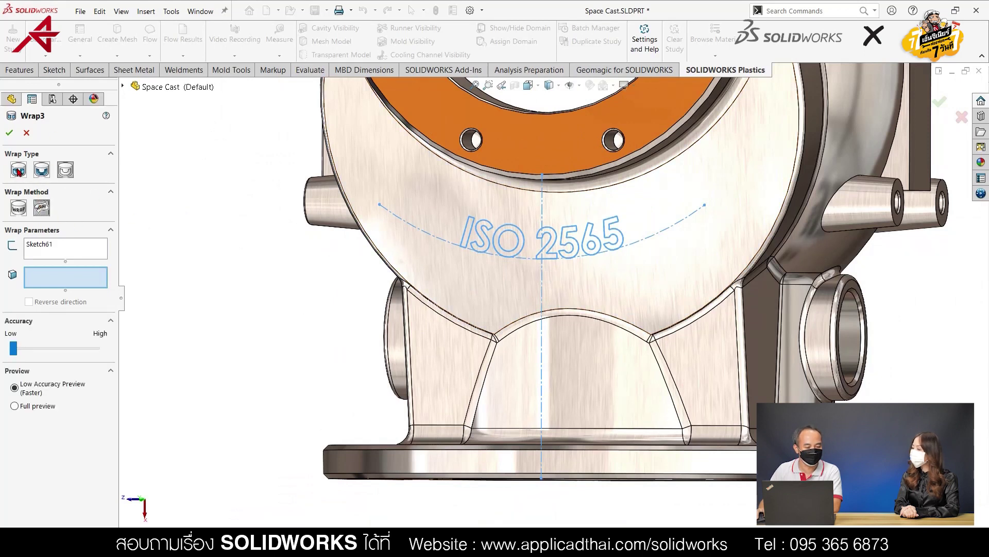
Set Wrap3 to Emboss on the casting's curved face with 2 mm thickness and confirm
click(19, 170)
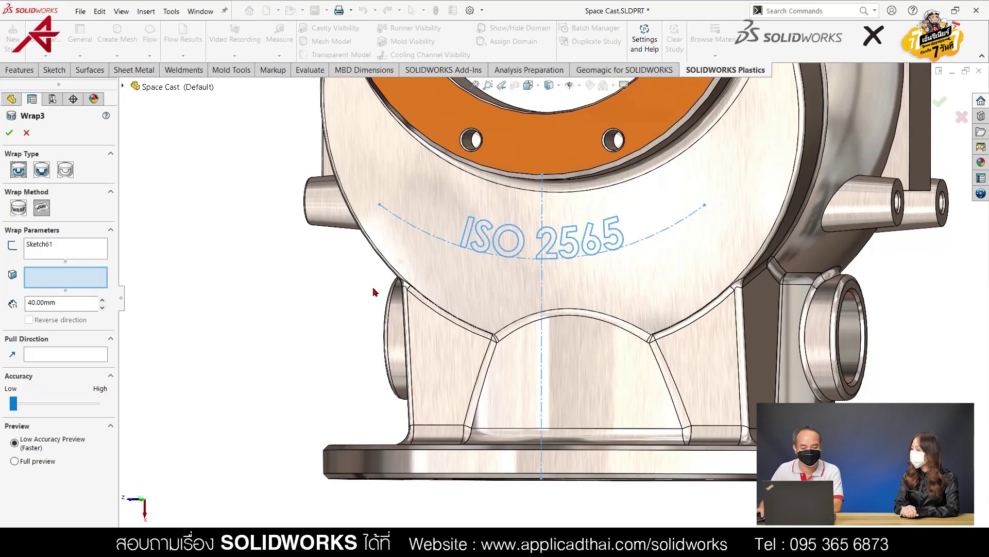
click(606, 288)
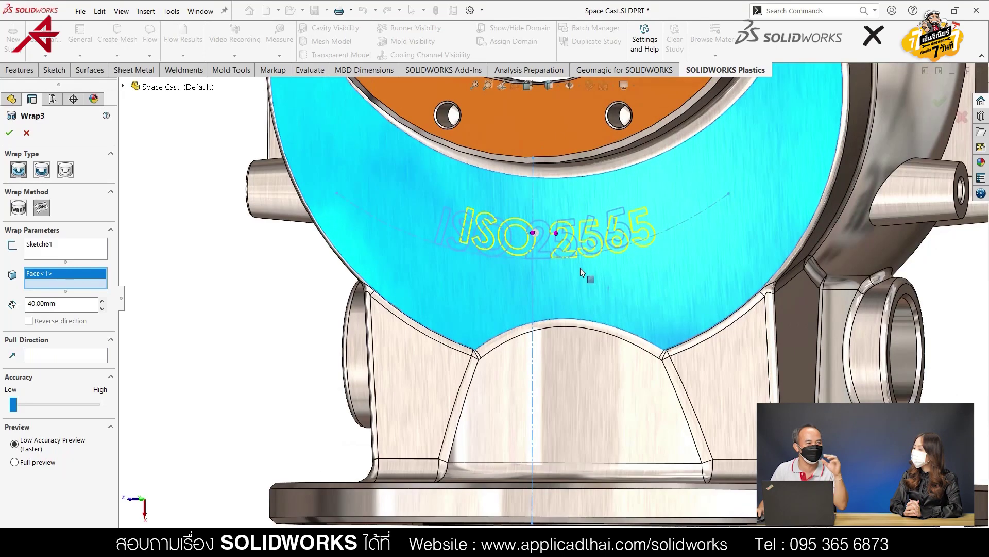
middle_drag(592, 283, 521, 280)
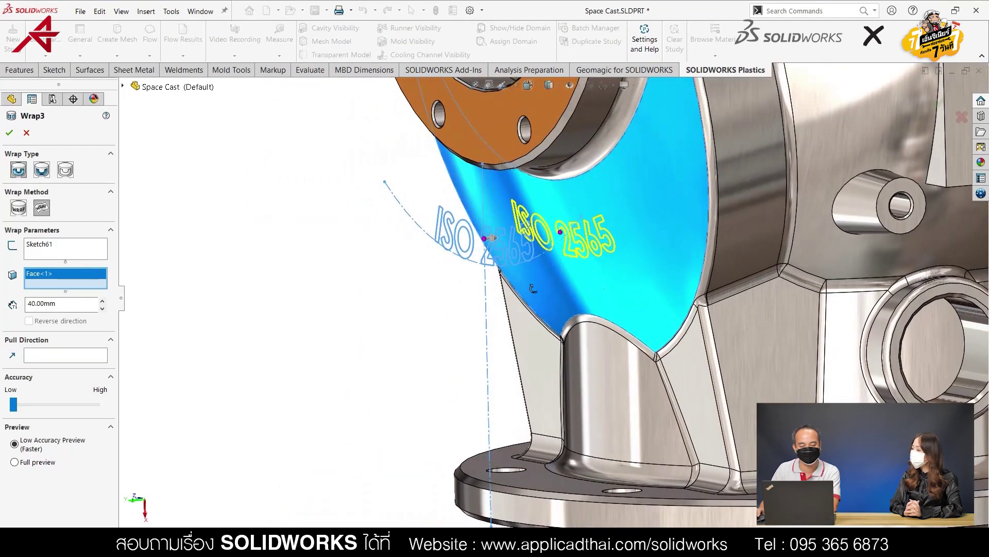
scroll(614, 263, down, 5)
click(38, 303)
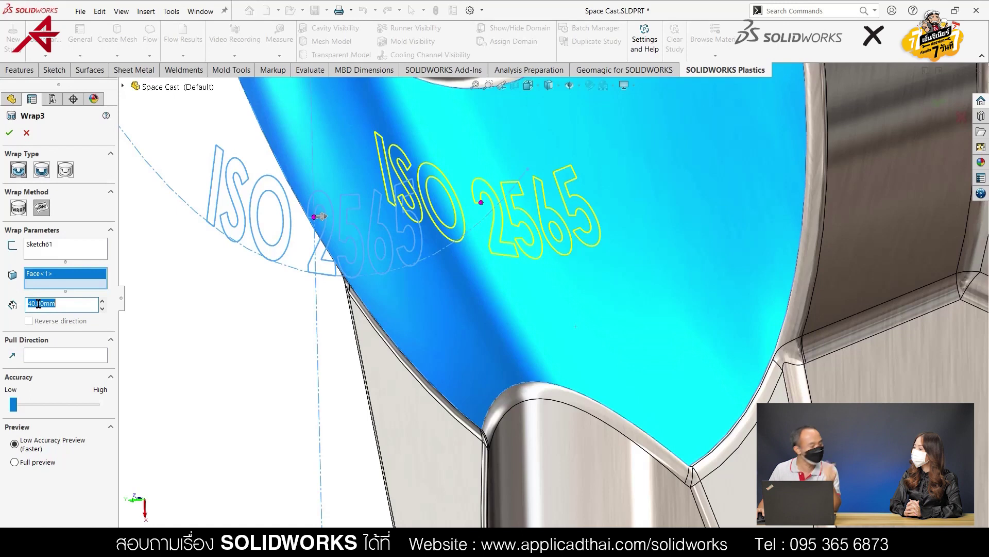
text(2)
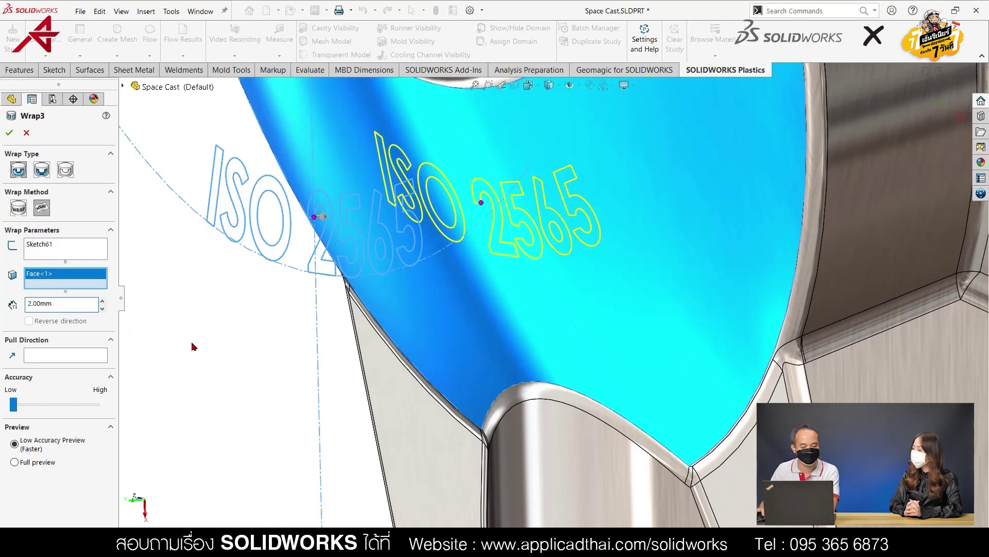
click(10, 133)
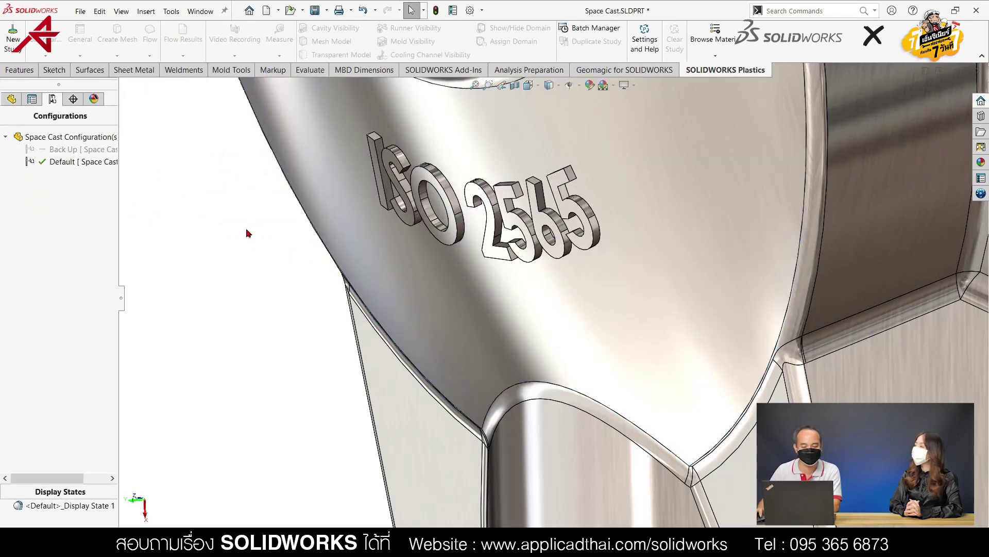
Inspect the raised ISO 2565 lettering from several angles, then close Space Cast.SLDPRT
key(ctrl+8)
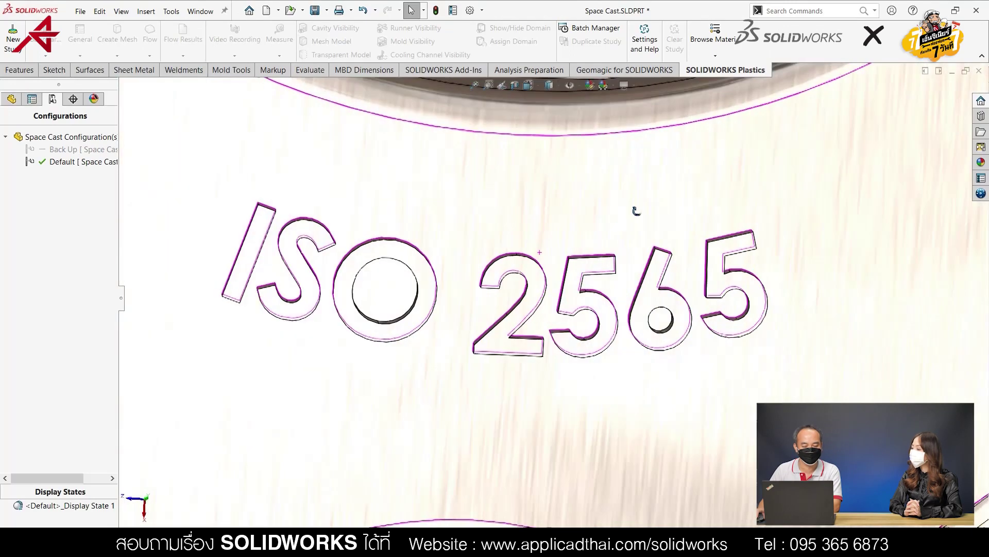
mouse_move(596, 169)
middle_down()
mouse_move(560, 319)
mouse_move(606, 288)
middle_up()
middle_drag(638, 336, 514, 338)
scroll(442, 308, up, 3)
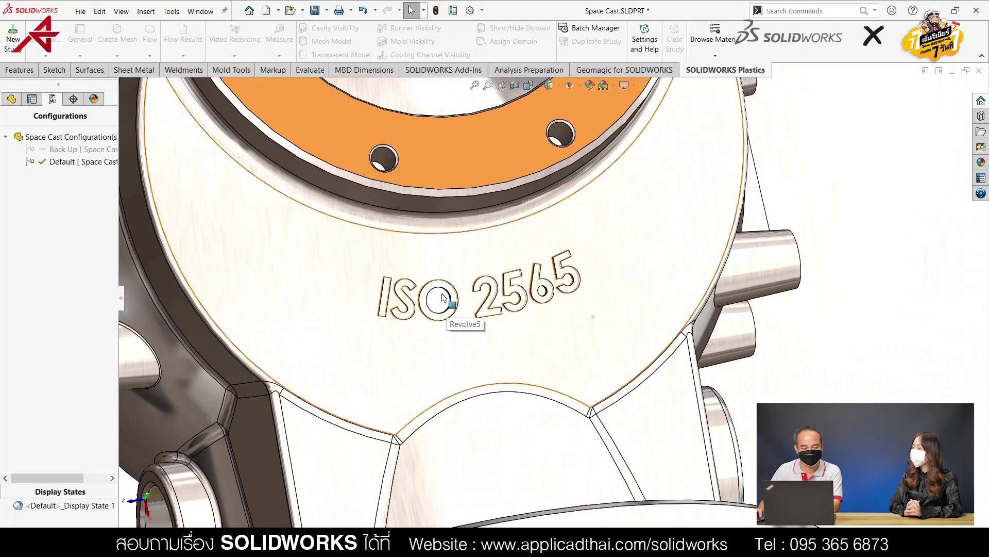
scroll(466, 258, up, 2)
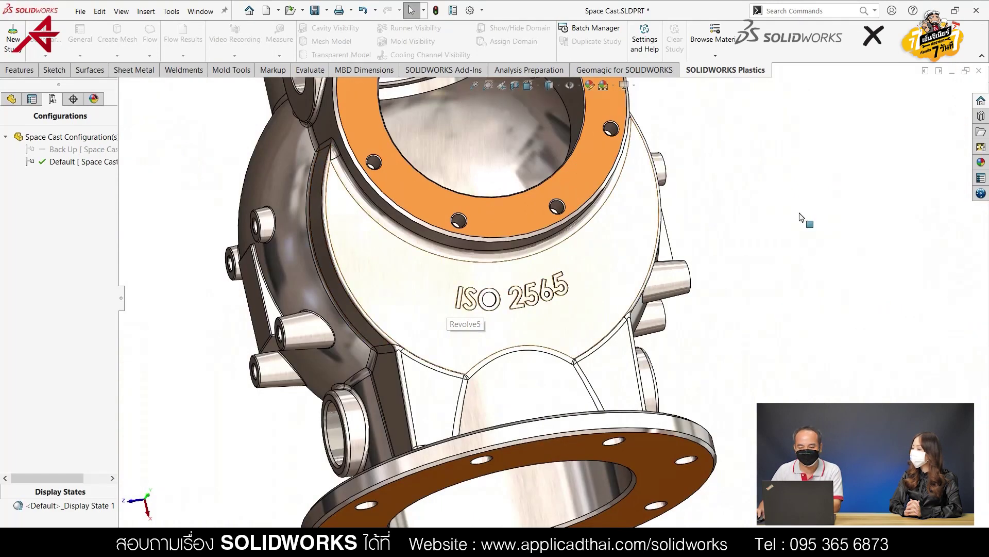
key(f)
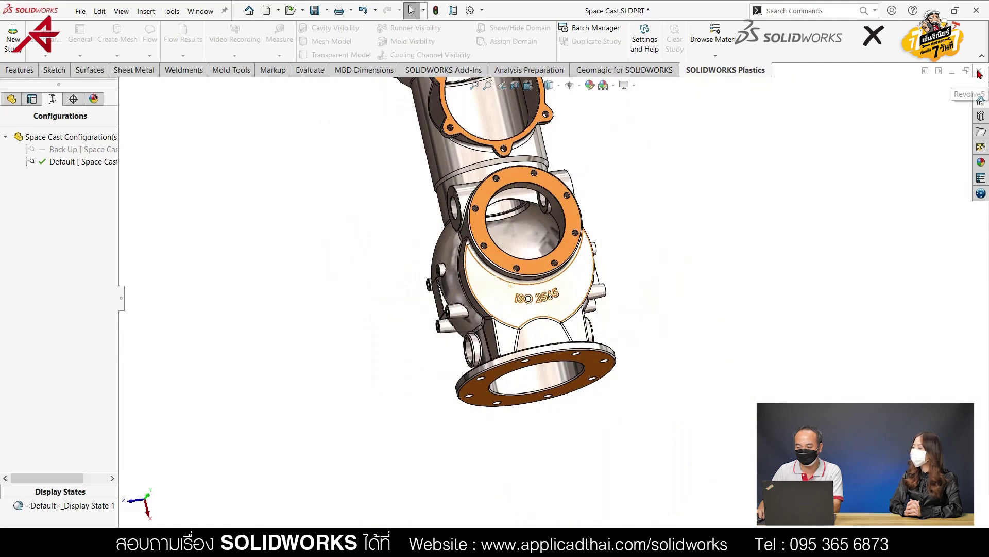
key(ctrl+w)
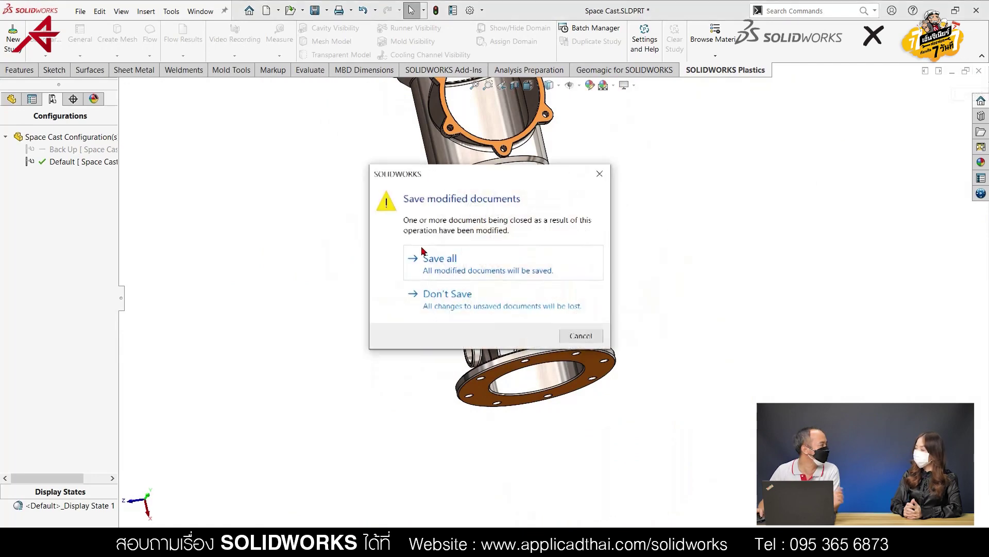
Discard the Space Cast changes and open Study1.SLDPRT from Recent documents
click(438, 295)
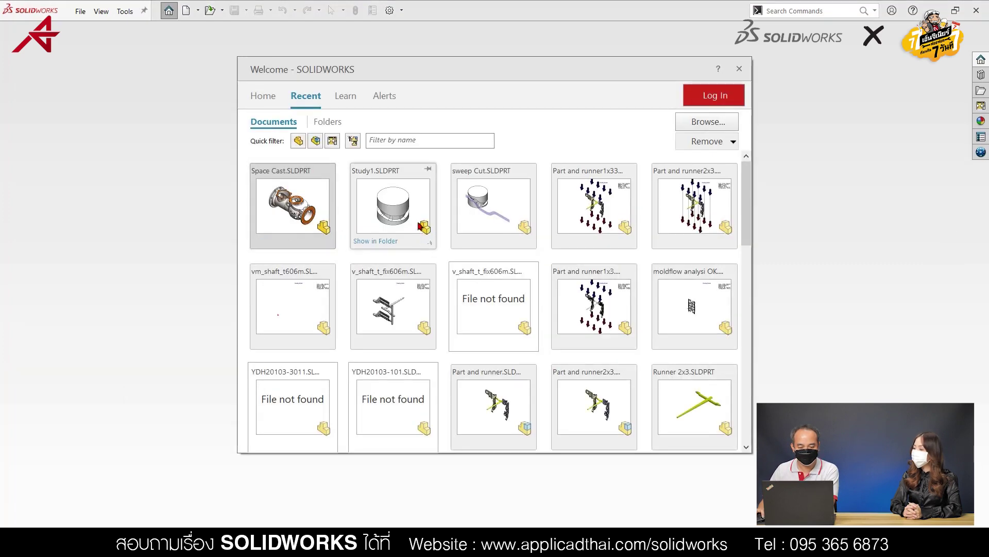
click(397, 207)
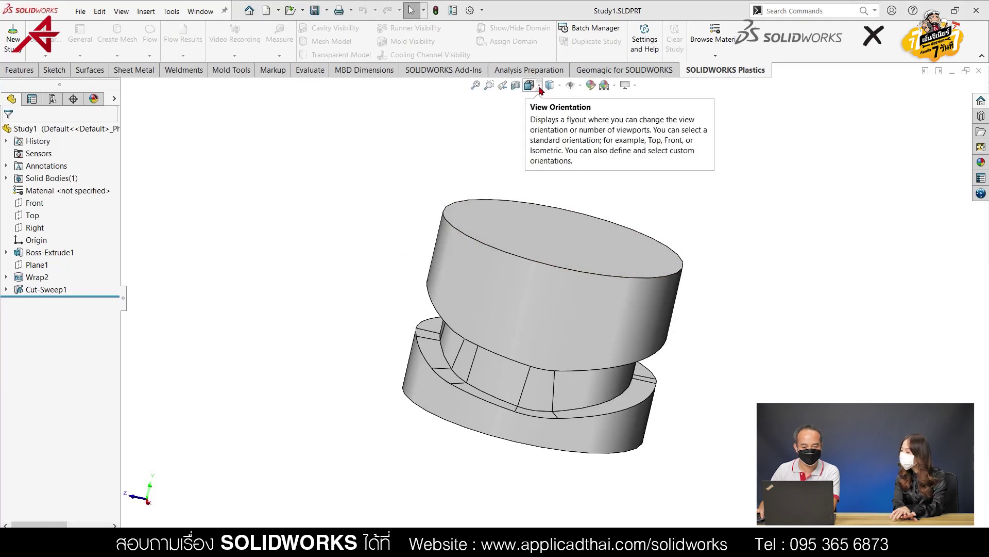
Switch to isometric view and roll Study1's history back to before Plane1
click(539, 86)
click(587, 116)
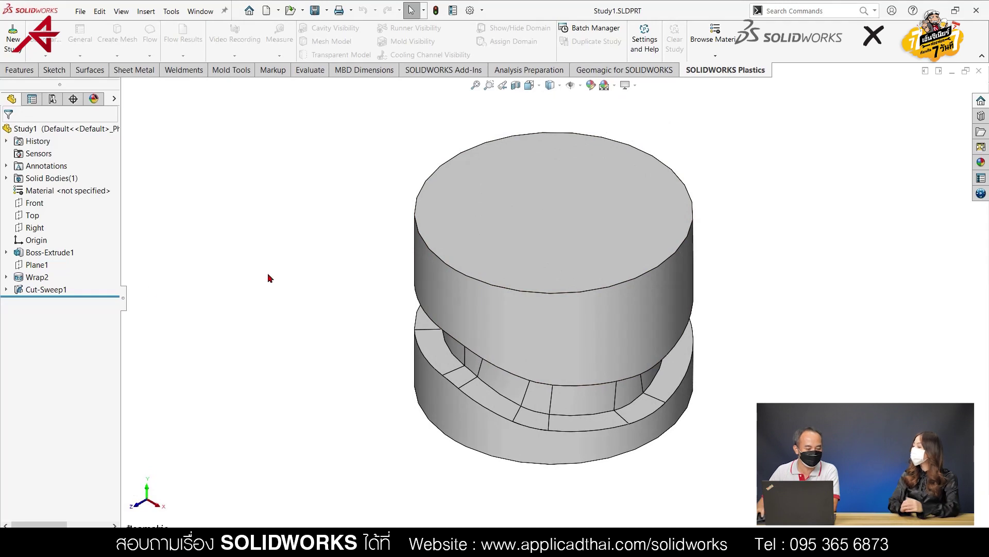
click(36, 265)
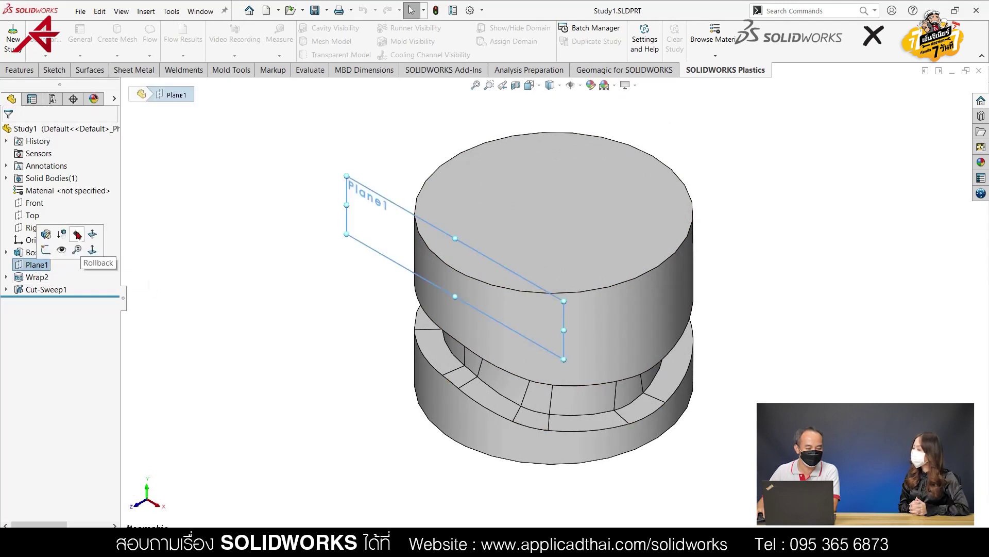
click(77, 261)
scroll(608, 392, up, 2)
scroll(626, 384, down, 3)
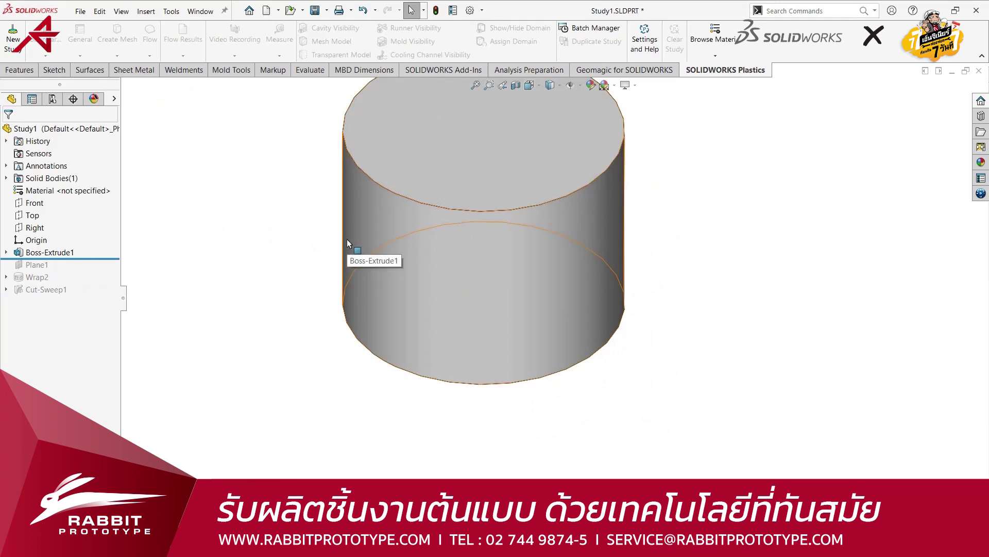
scroll(541, 283, up, 2)
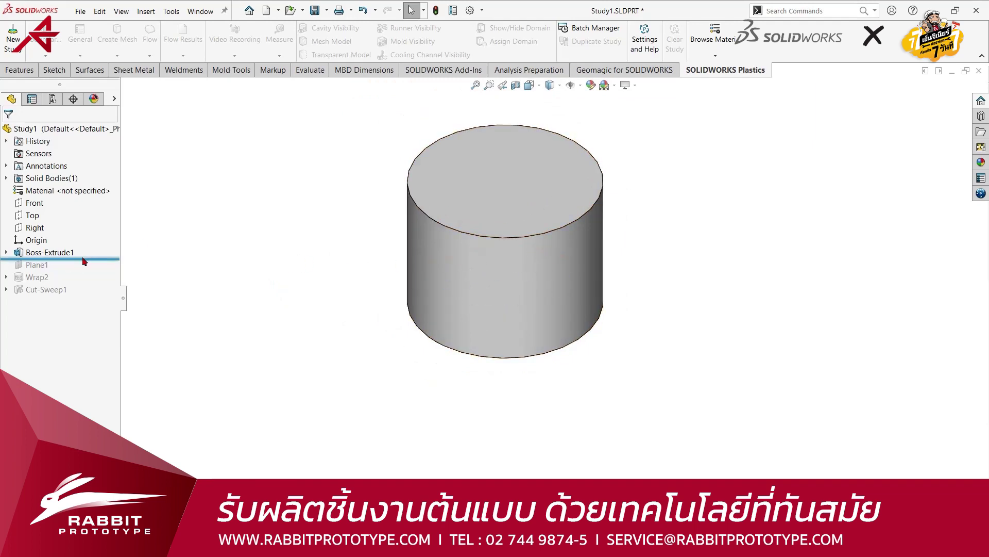
Roll forward to include Plane1 and edit its definition
drag(86, 257, 80, 268)
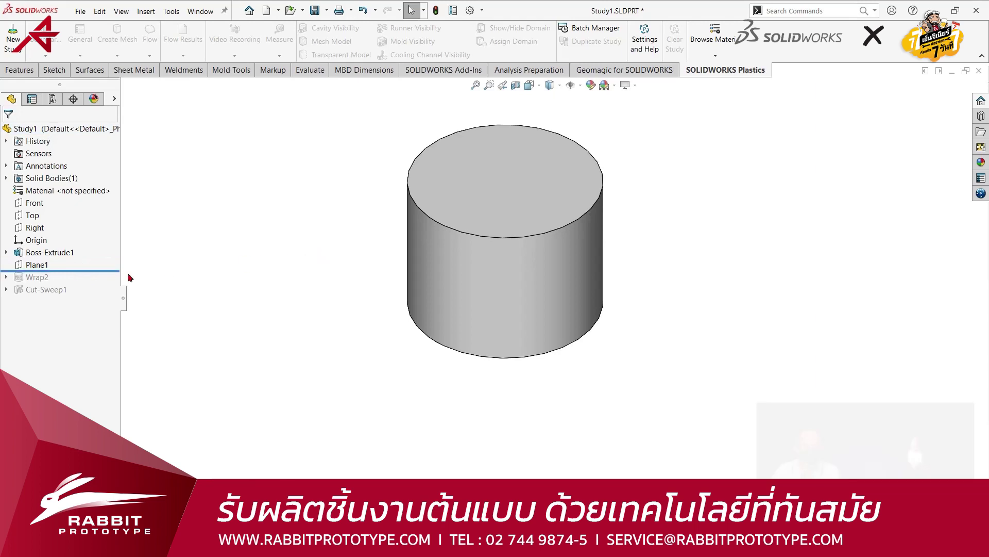
click(29, 264)
click(36, 234)
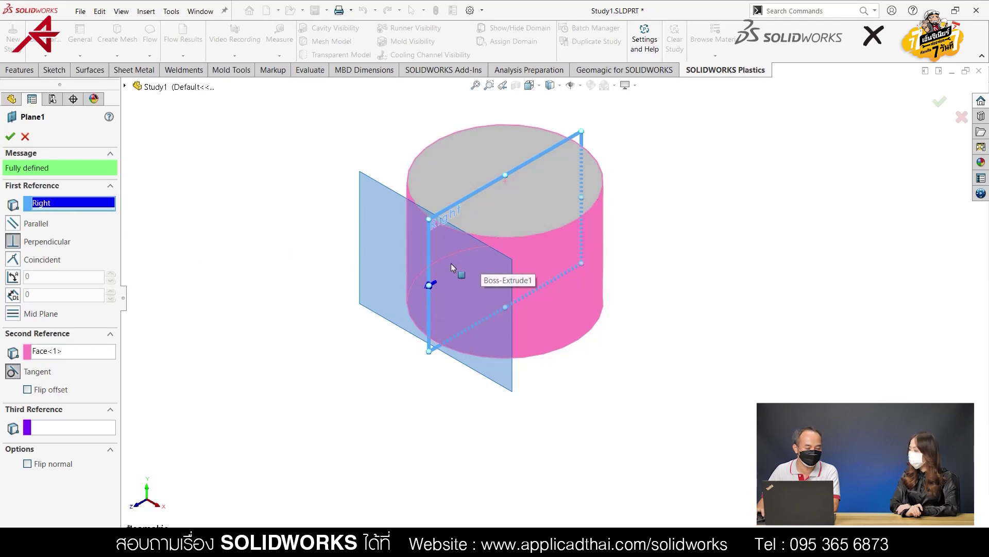
Leave Plane1's offset unflipped, accept it, and roll forward to include Wrap2
click(28, 393)
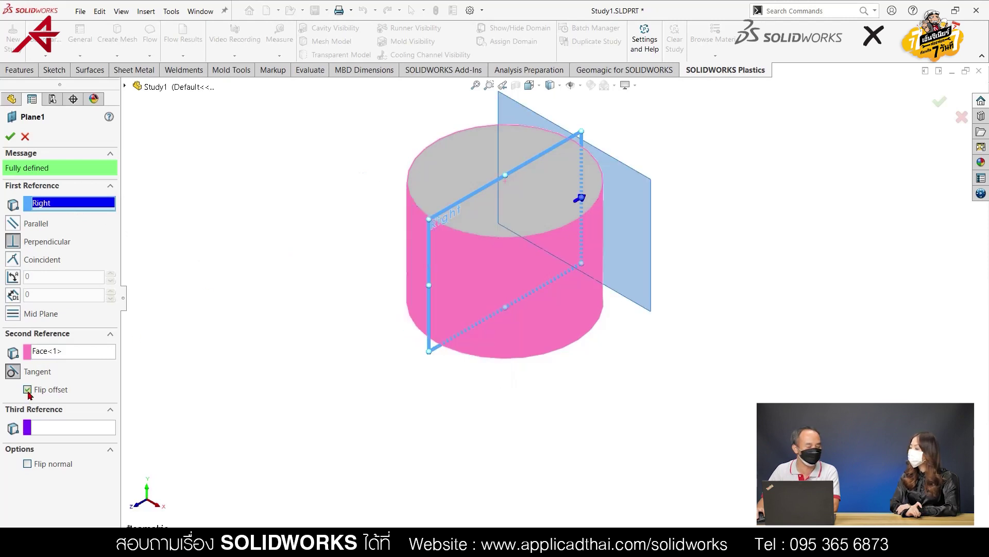
click(28, 391)
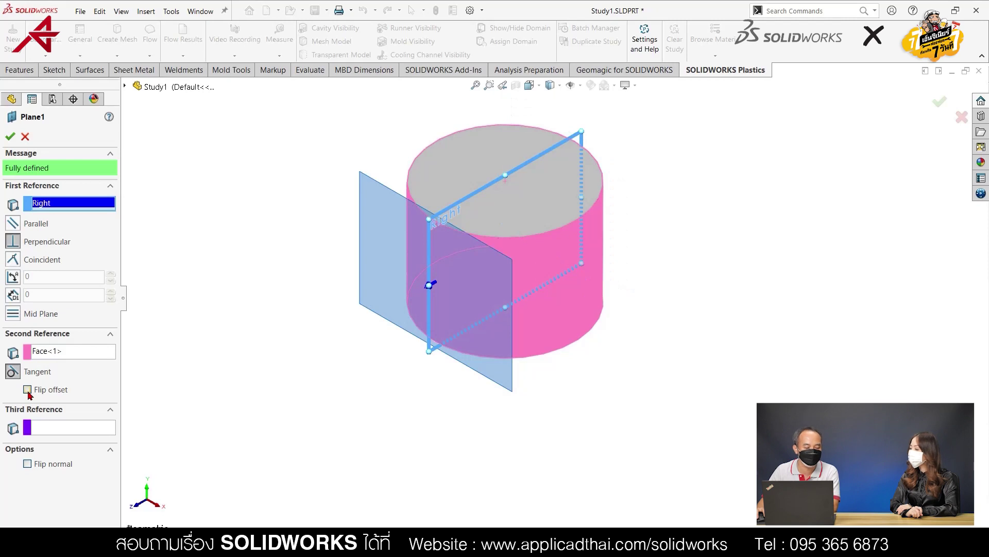
click(11, 142)
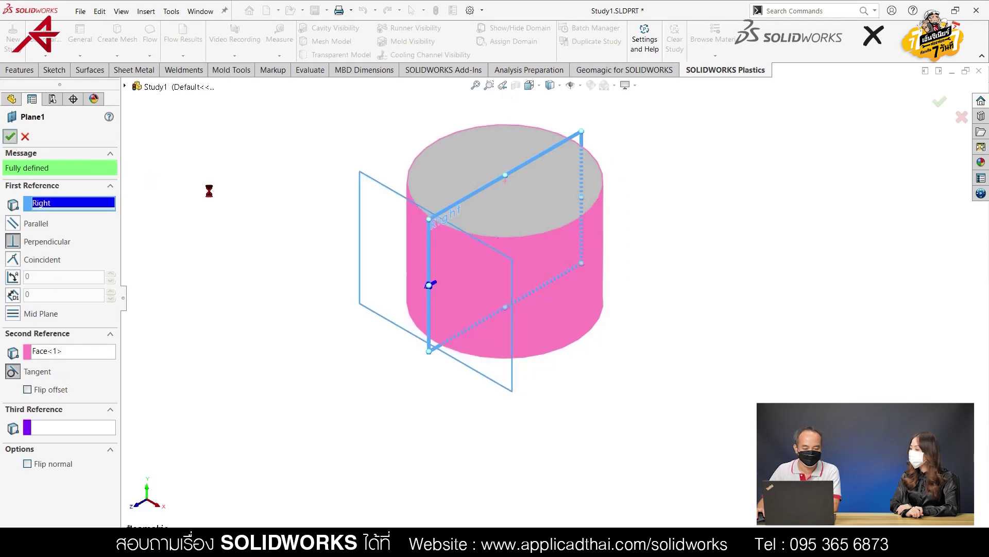
drag(72, 270, 73, 284)
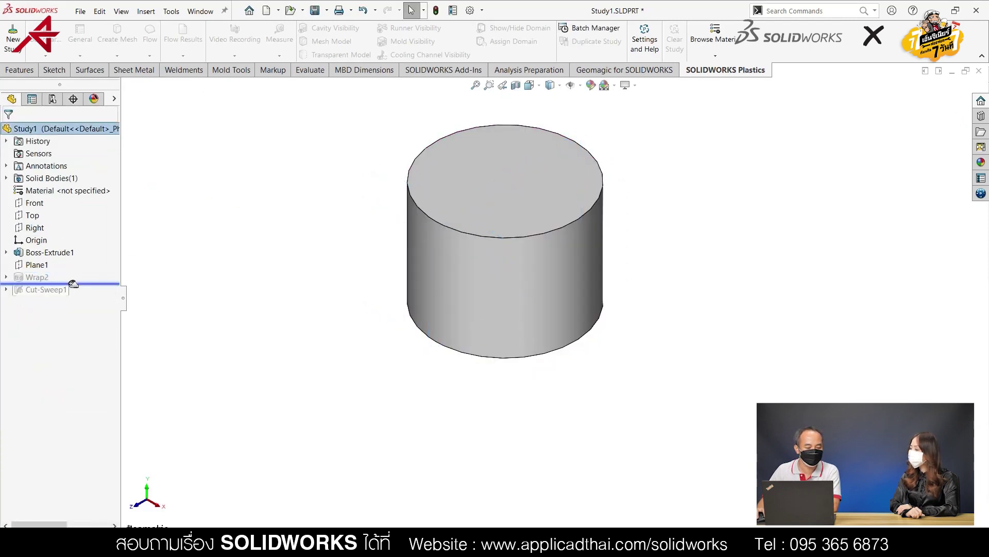
Edit Wrap2's Sketch2 and inspect its 1256.64 overall length dimension in 3D
click(6, 277)
click(46, 289)
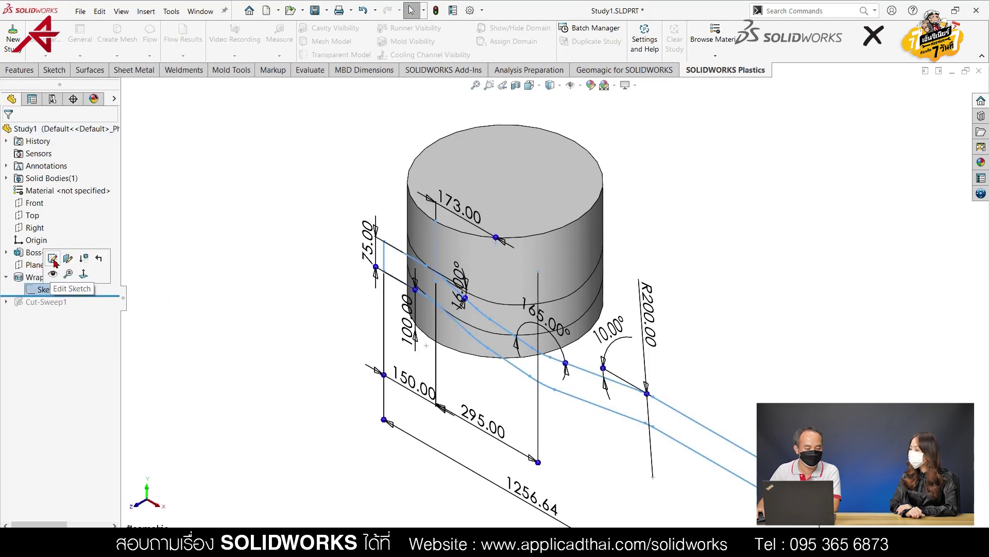
click(64, 261)
scroll(471, 265, up, 3)
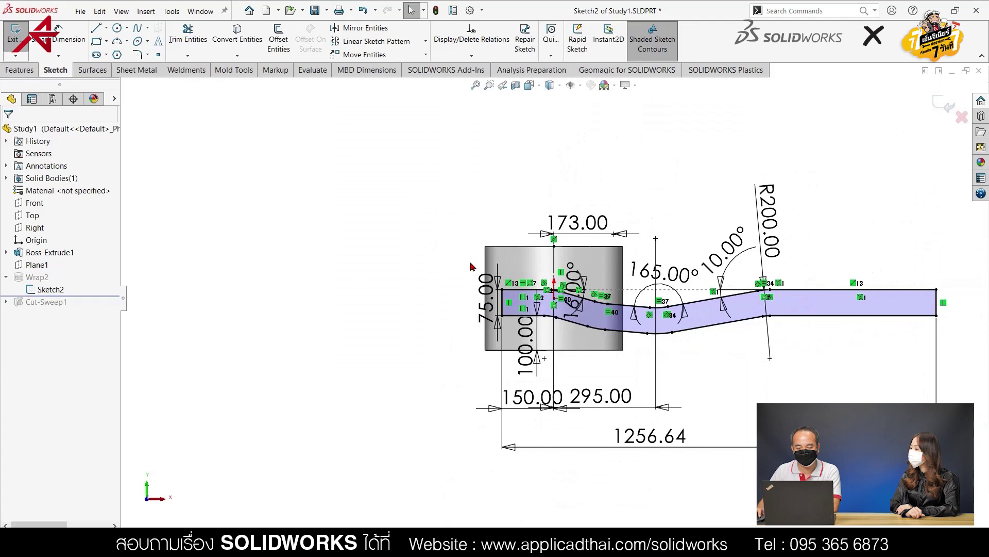
scroll(814, 329, down, 2)
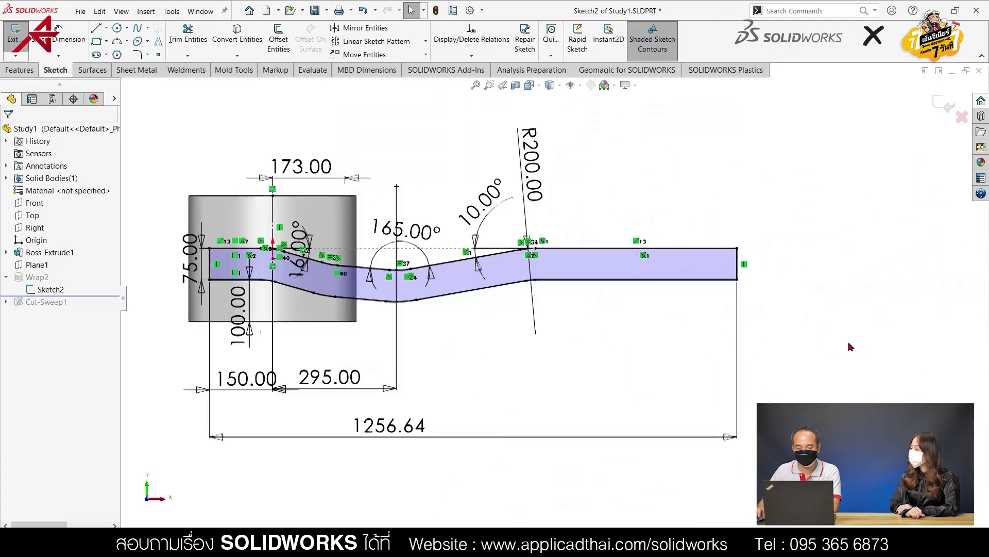
click(390, 431)
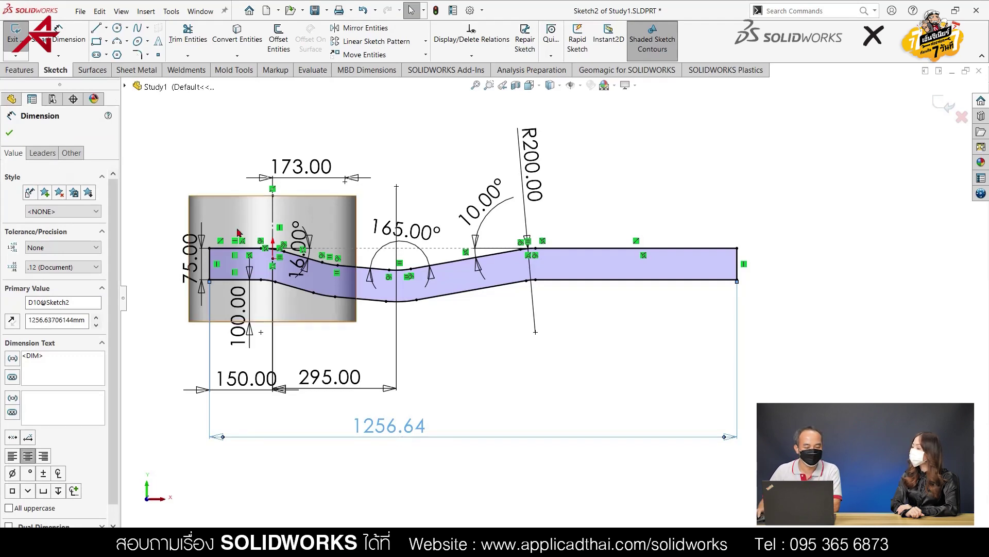
middle_drag(397, 162, 386, 210)
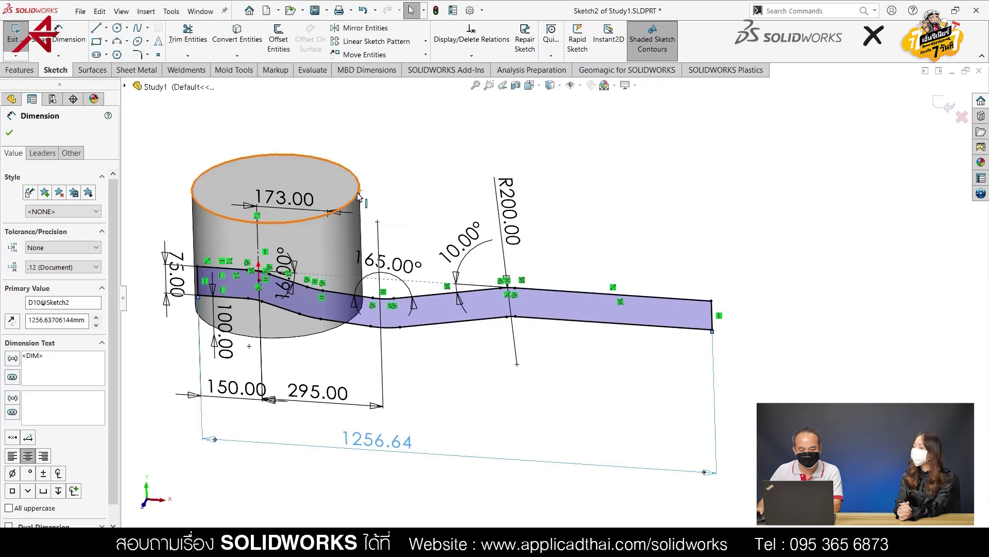
click(596, 242)
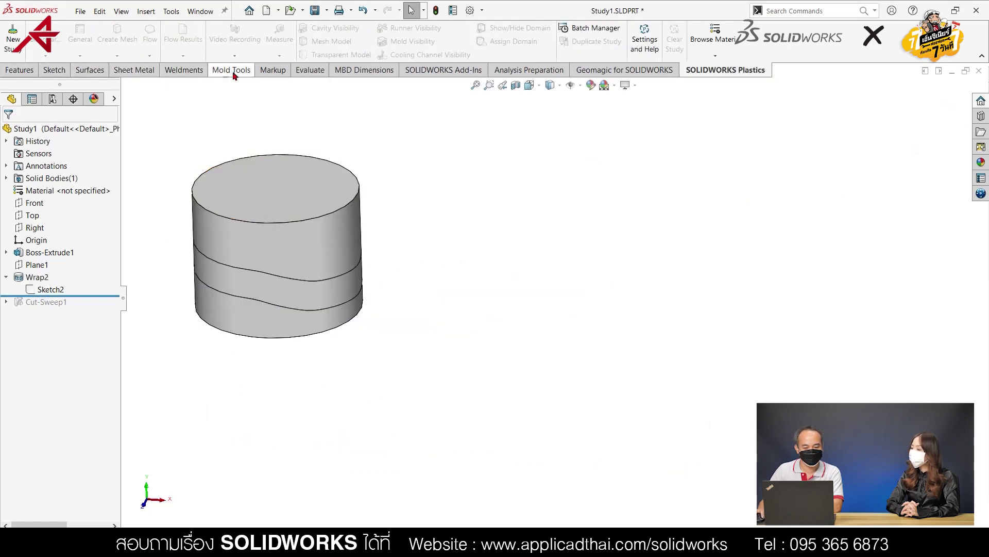
Measure the cylinder's top edge, reading 1256.64 mm circumference at 400 mm diameter
click(311, 70)
click(110, 33)
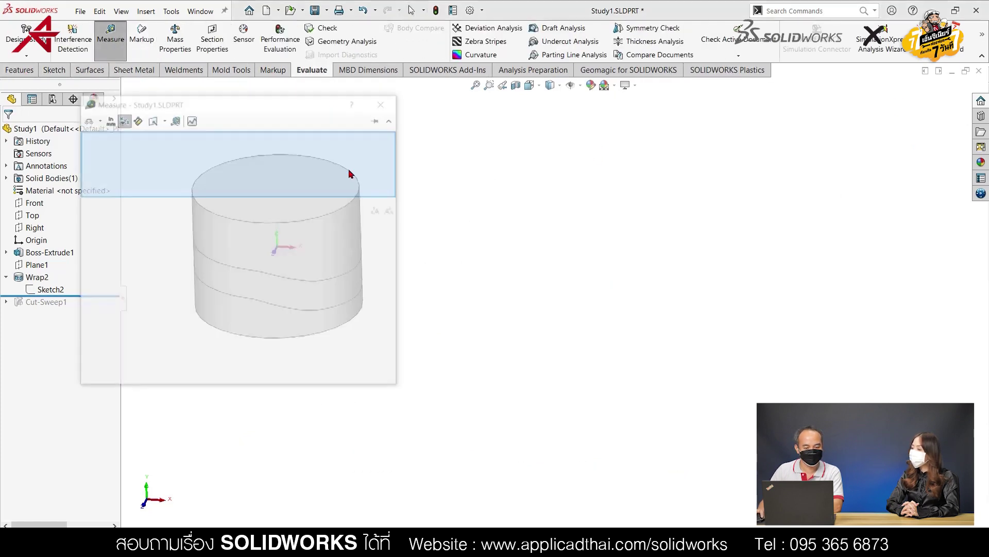
drag(274, 110, 608, 138)
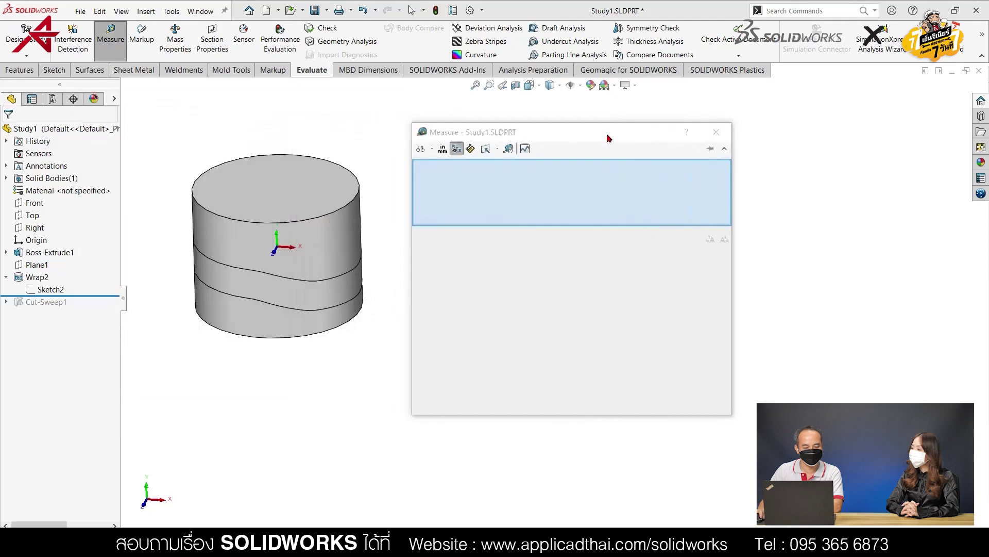
click(343, 166)
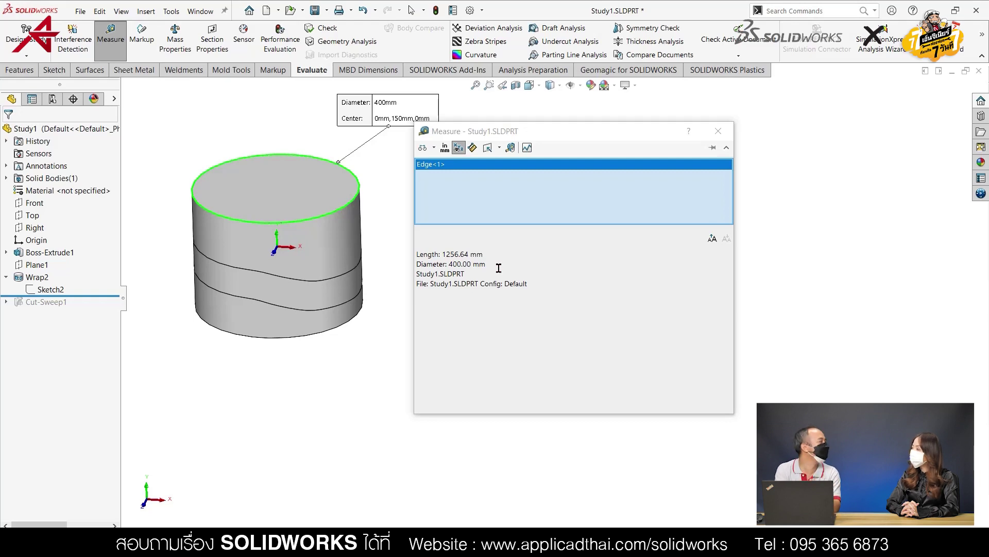
click(718, 131)
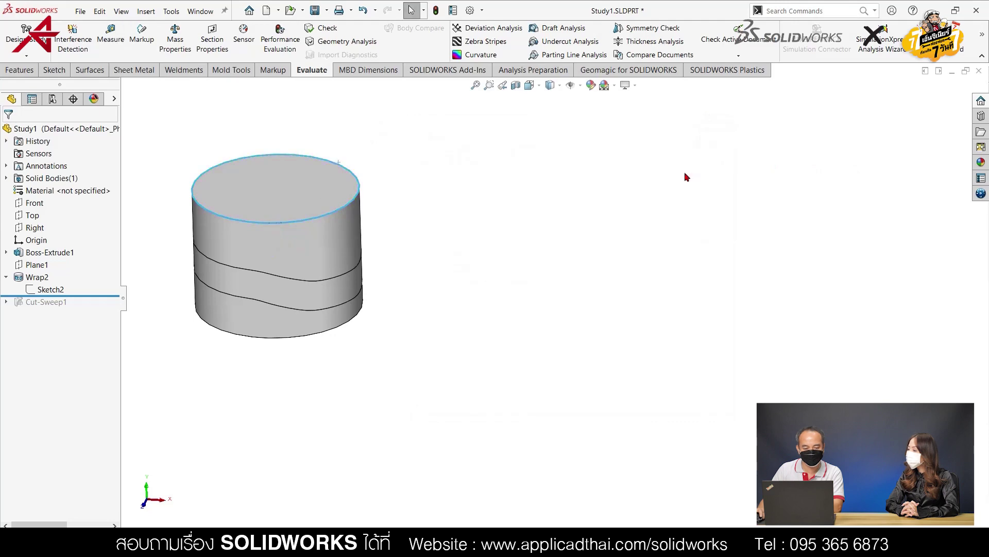
Edit Sketch2 and set the overall length to a trial value of 1000
click(35, 292)
click(45, 275)
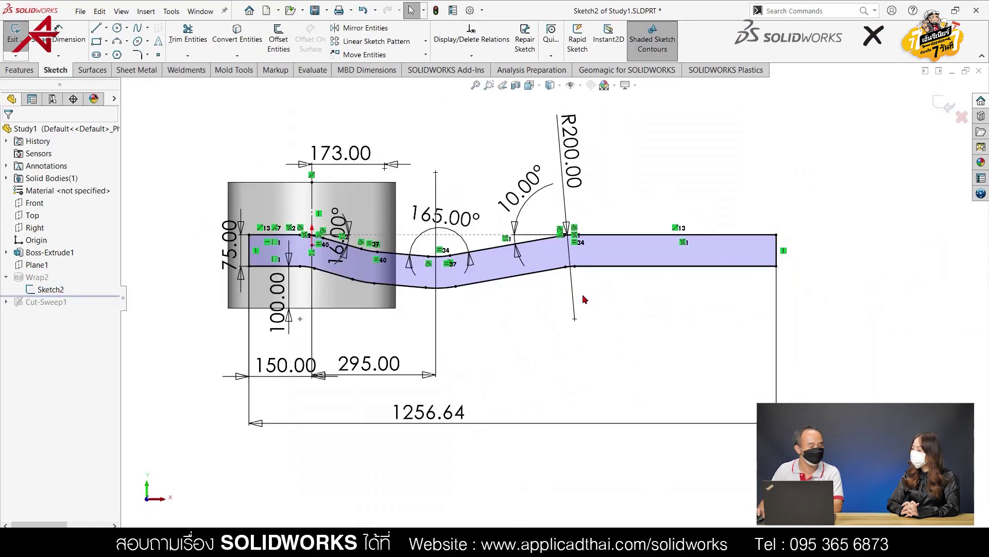
click(421, 416)
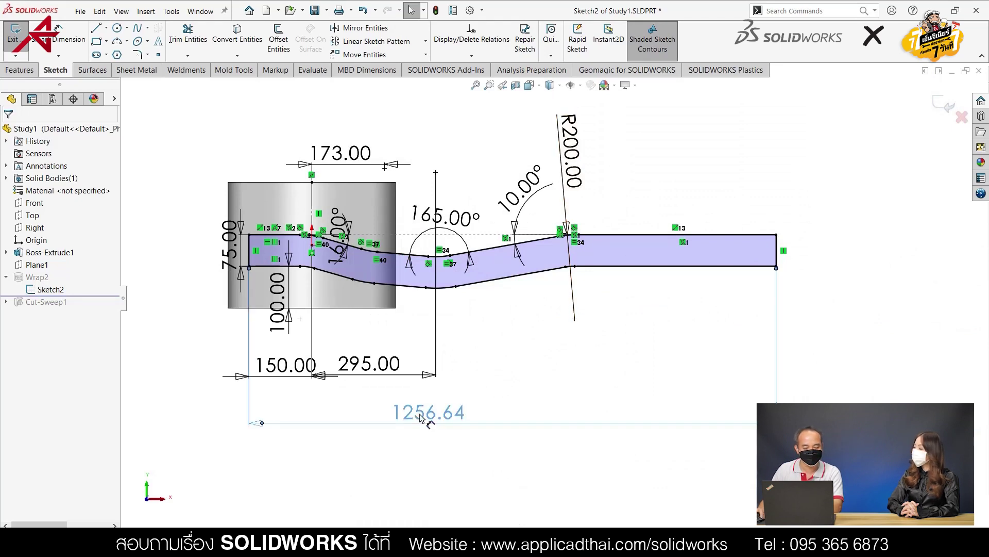
double_click(421, 417)
text(10)
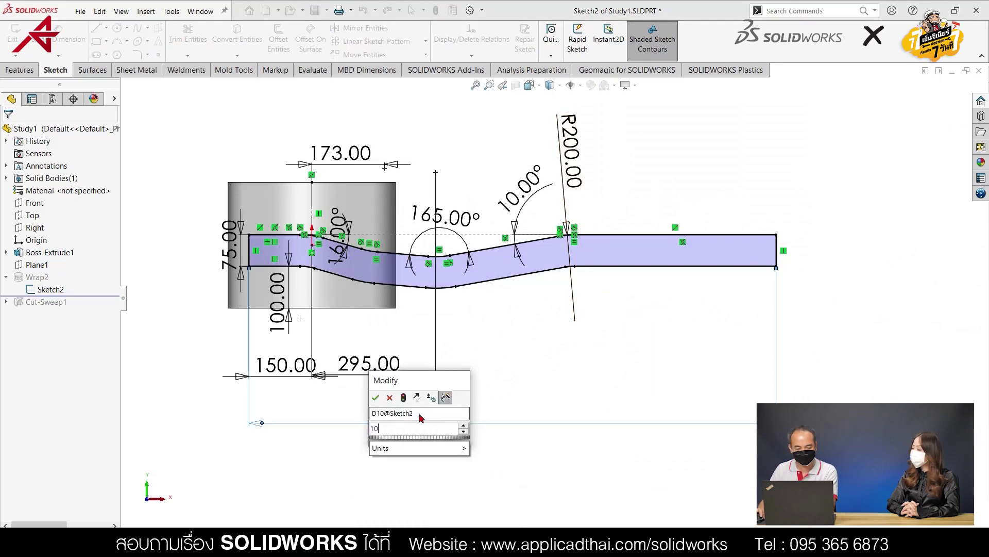
text(00cm)
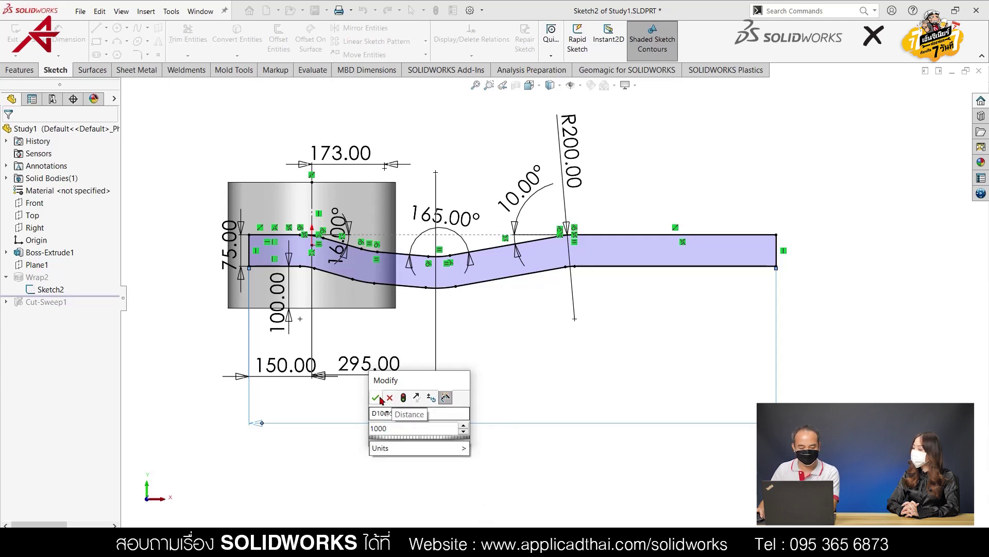
key(Return)
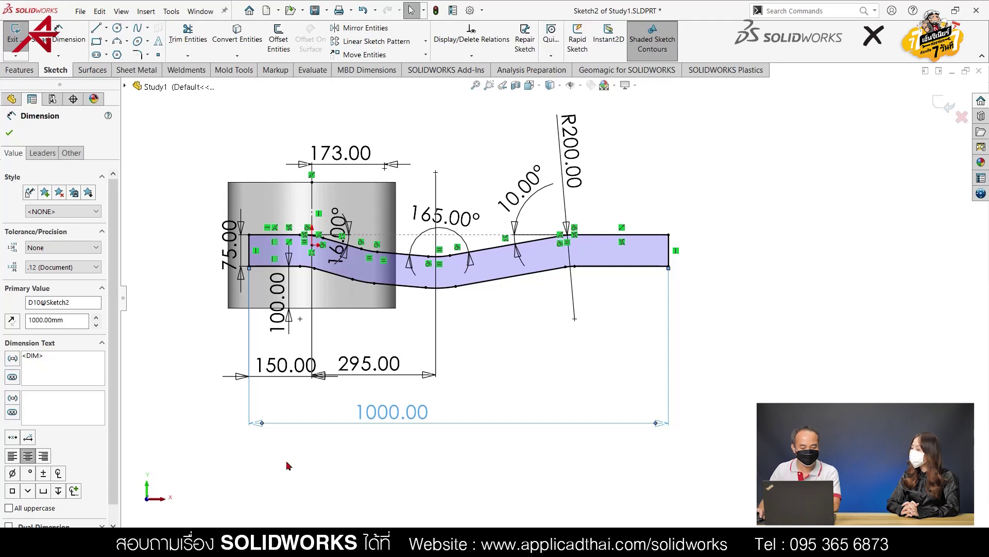
Begin entering a 2*pi formula for the length, then cancel the edit
double_click(387, 415)
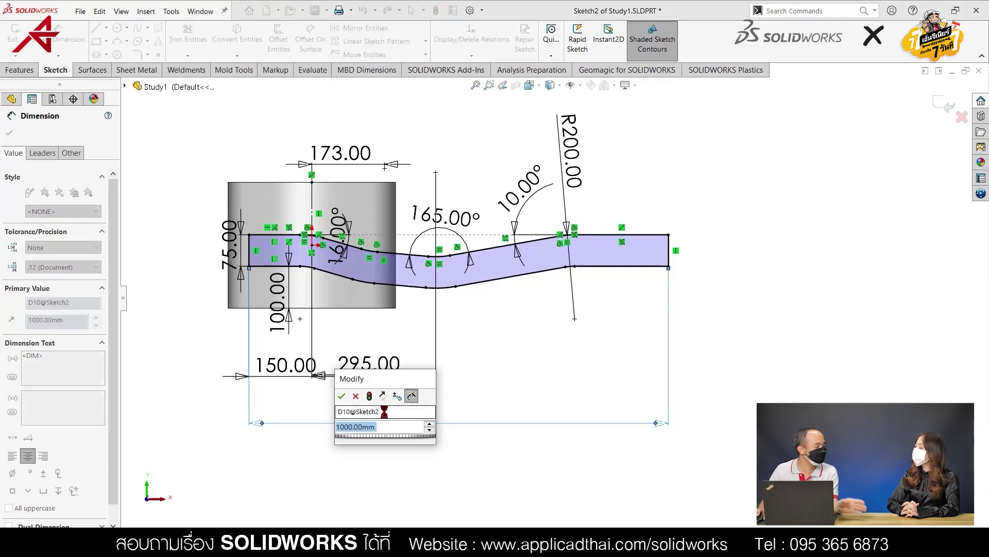
text(2)
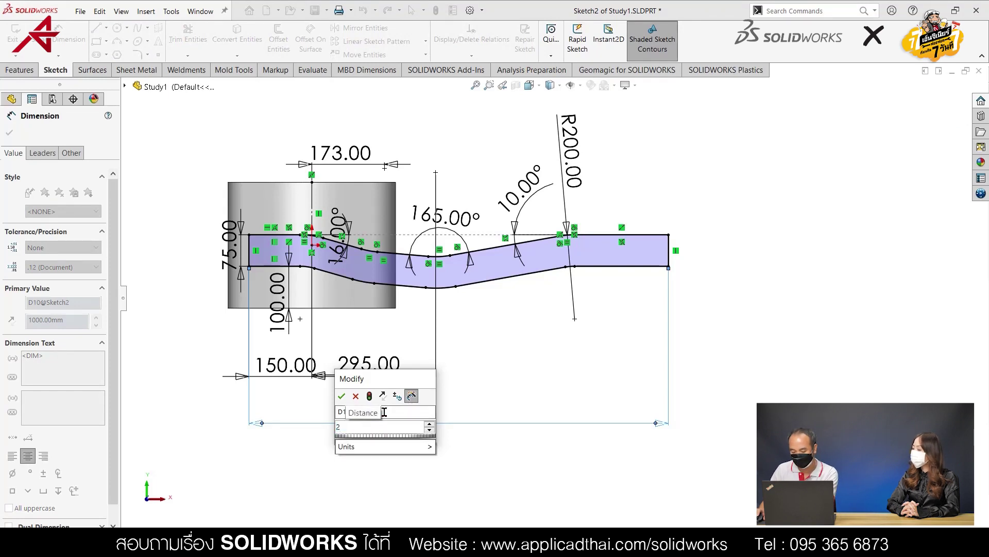
text(*pi)
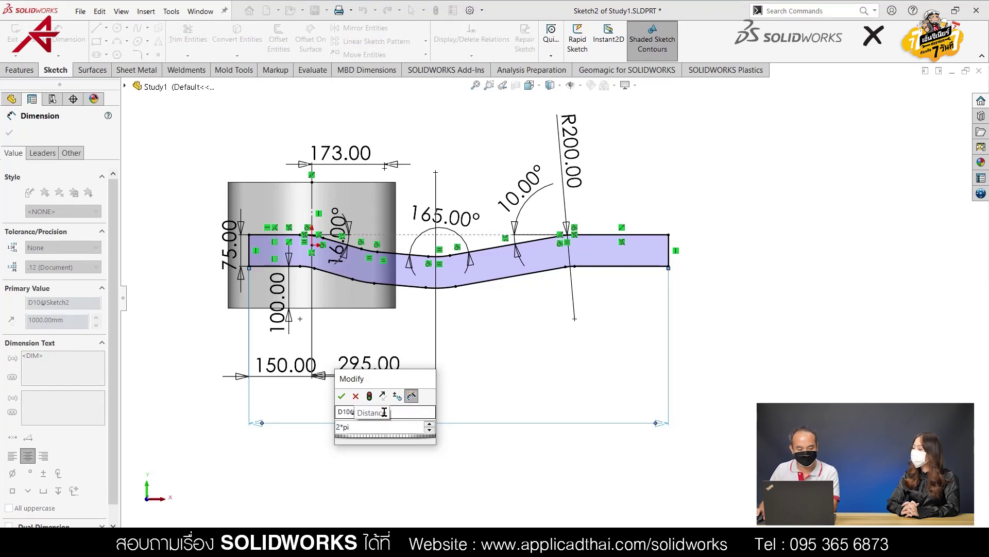
text(*)
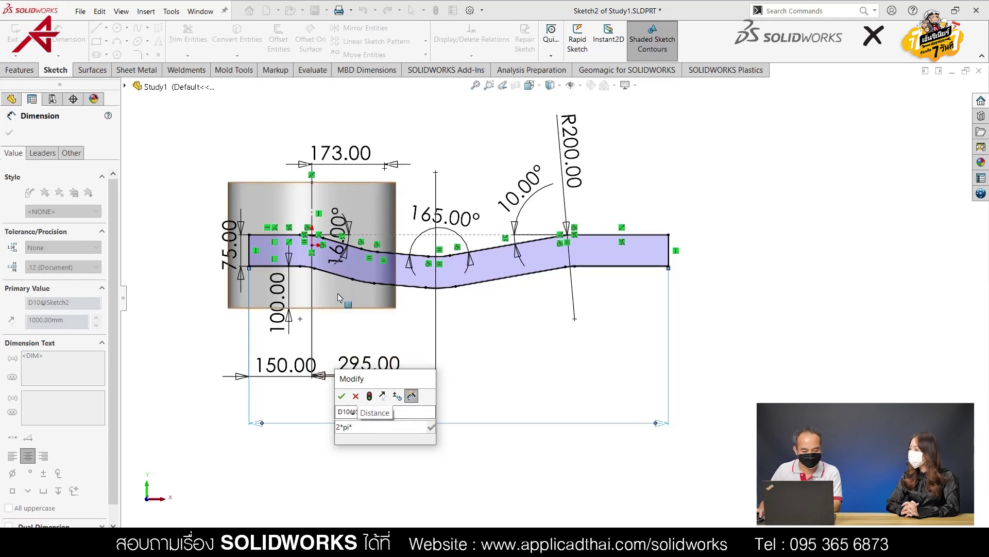
click(356, 396)
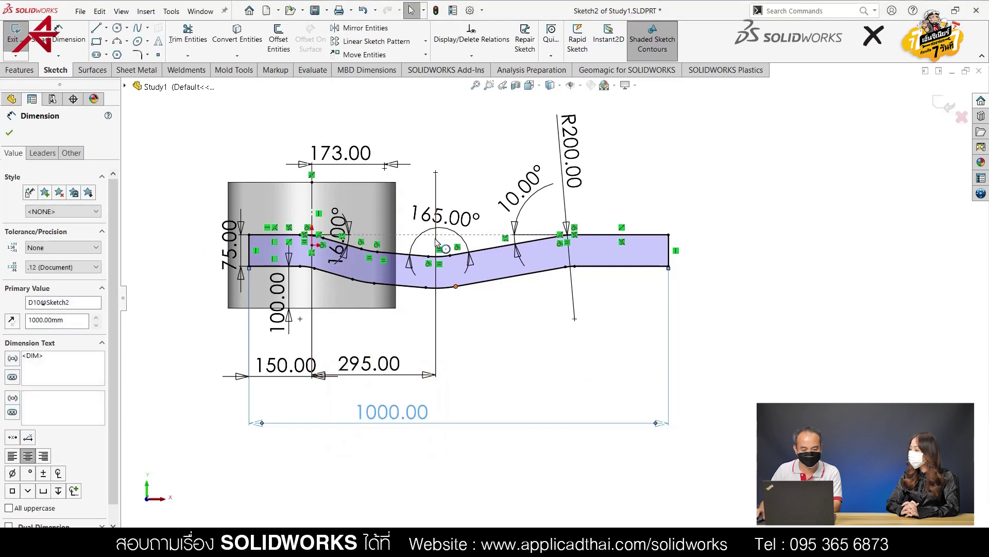
middle_drag(586, 375, 401, 157)
click(401, 157)
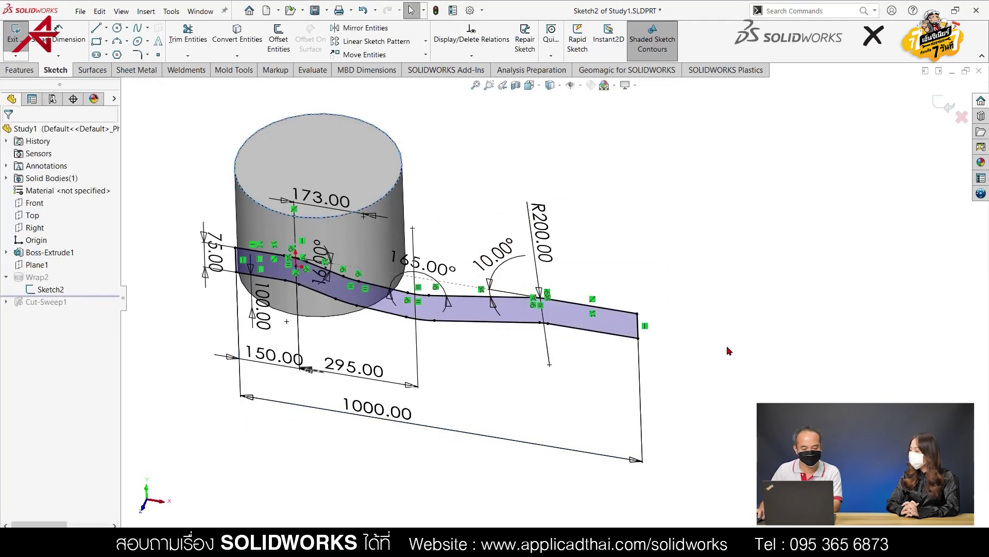
Set the overall length to =2*pi*200 (1256.64 mm) and exit the sketch
click(370, 412)
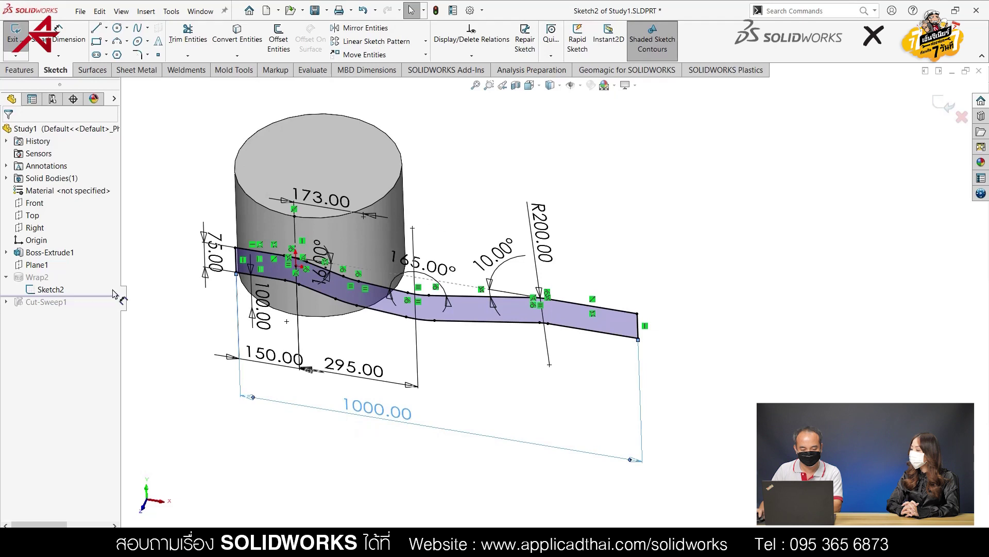
double_click(364, 409)
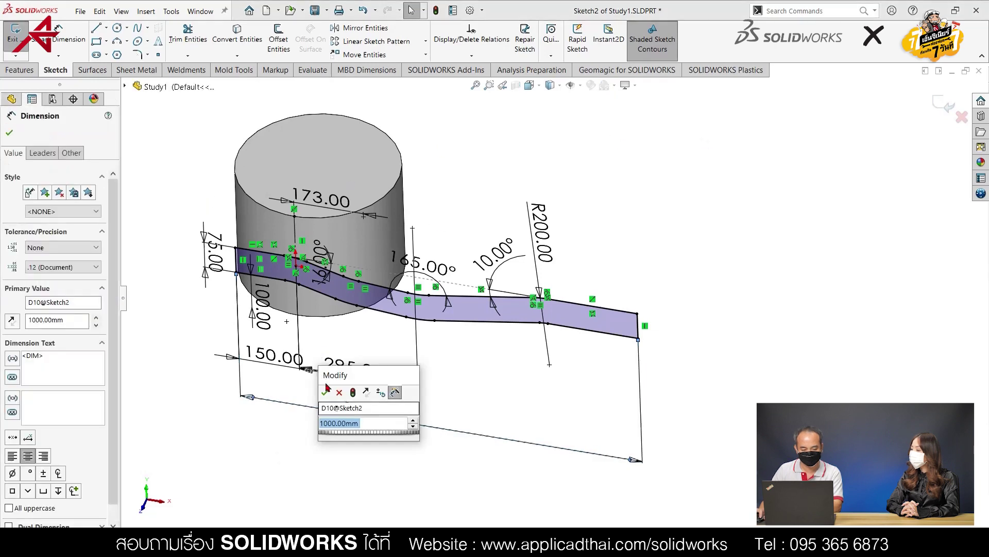
text(2*pi)
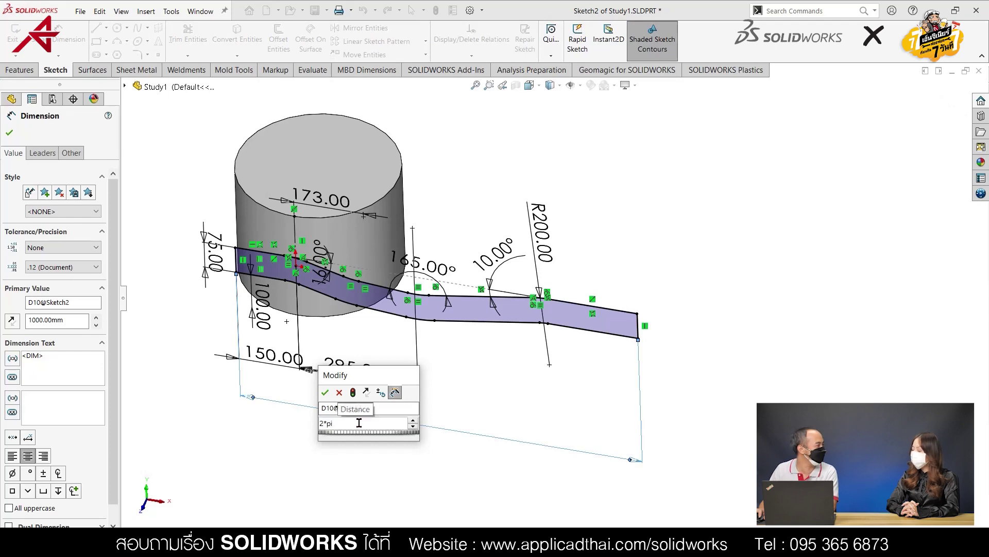
text(*200)
key(Return)
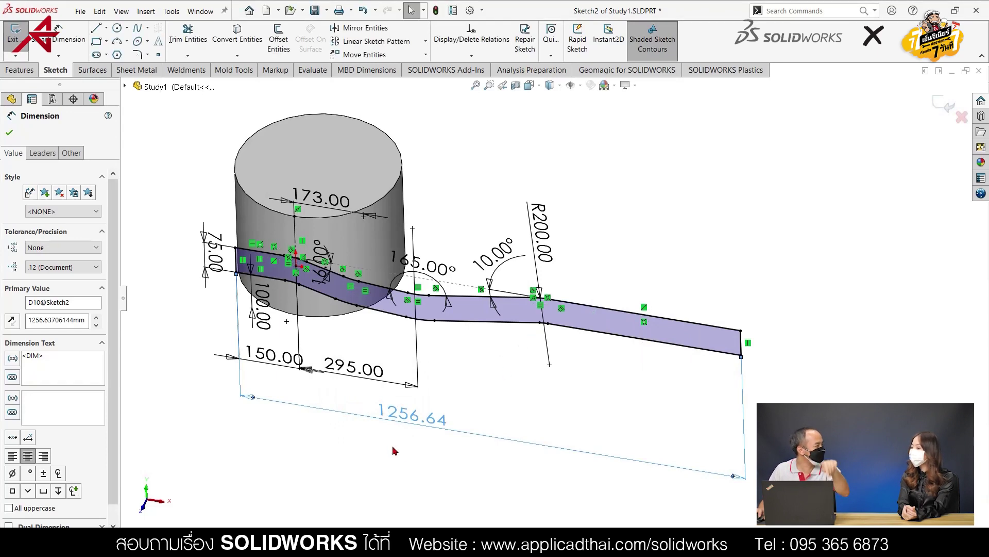
click(943, 103)
click(36, 276)
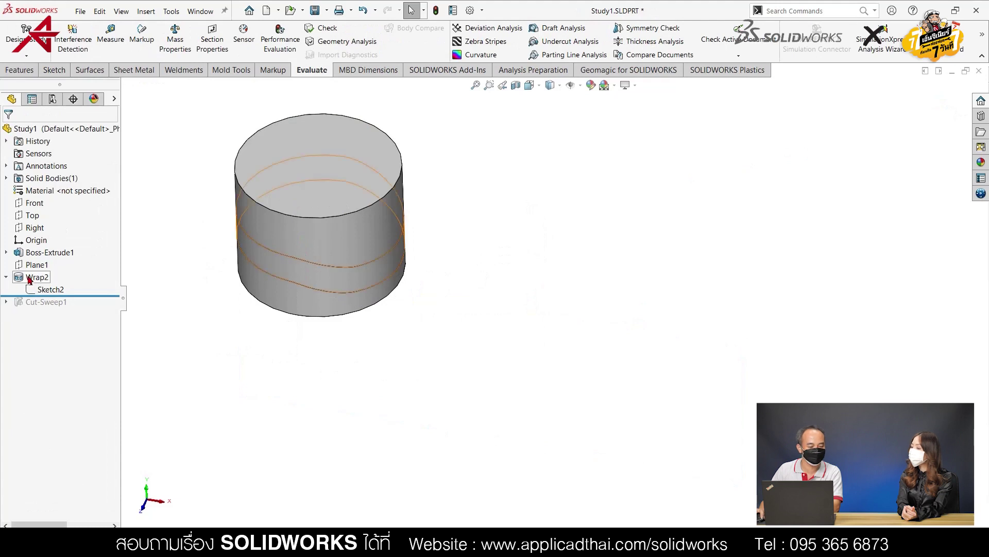
Redefine Wrap2 as a Deboss cut 40 mm deep into the cylinder
click(38, 244)
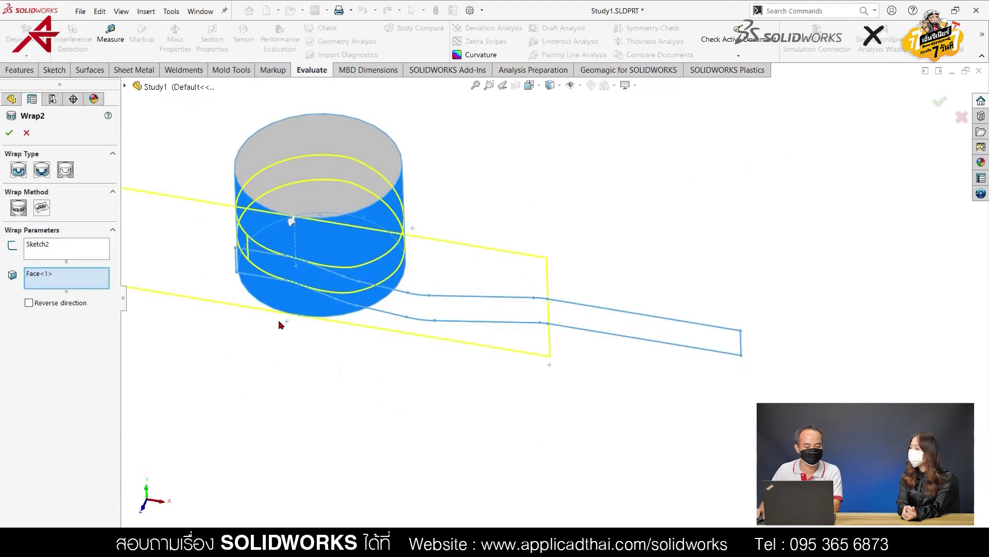
key(z)
scroll(423, 293, down, 1)
scroll(423, 289, down, 2)
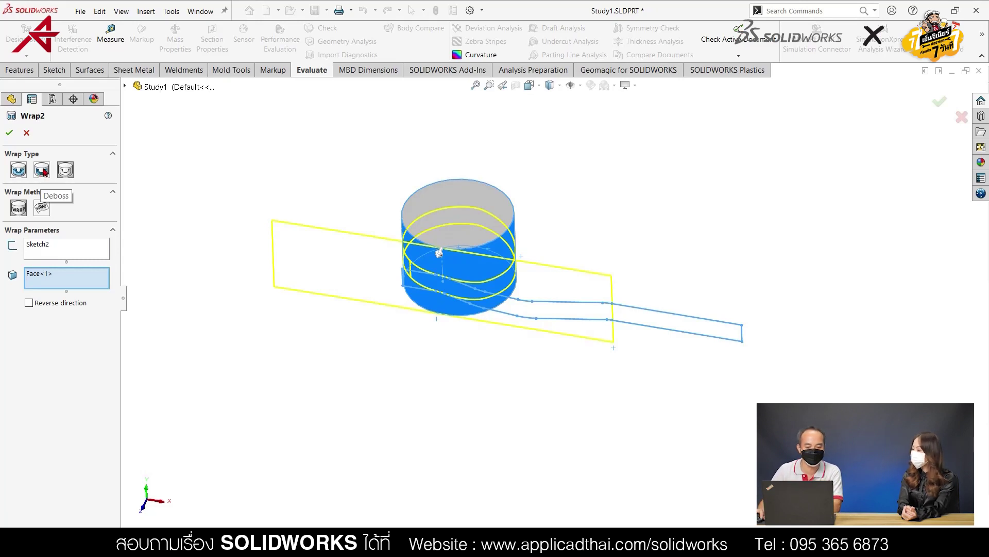
click(43, 171)
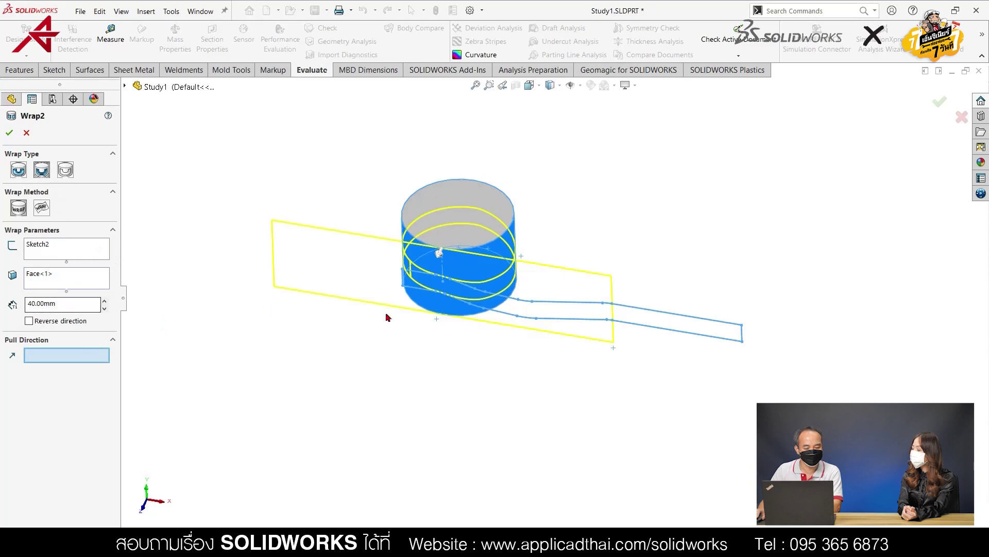
scroll(477, 291, down, 2)
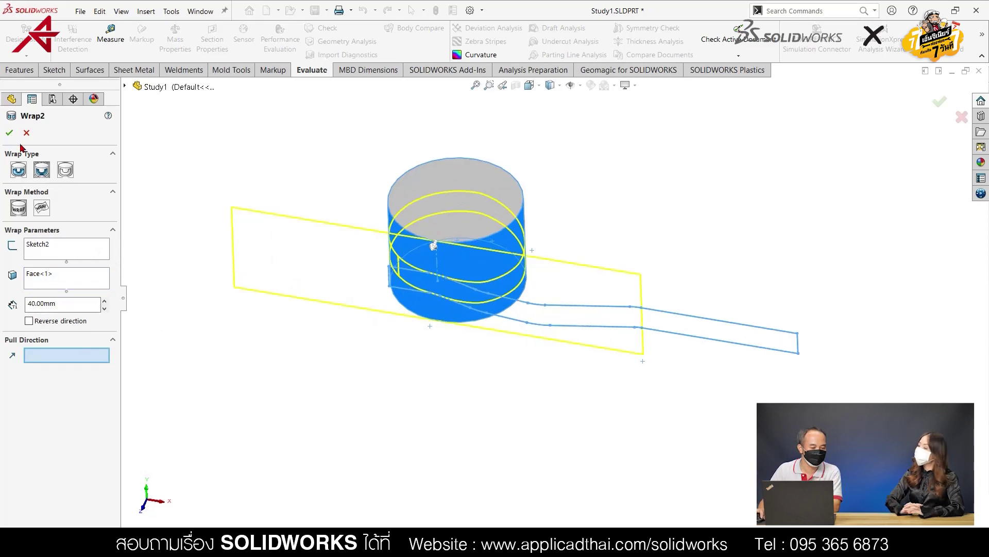
key(Return)
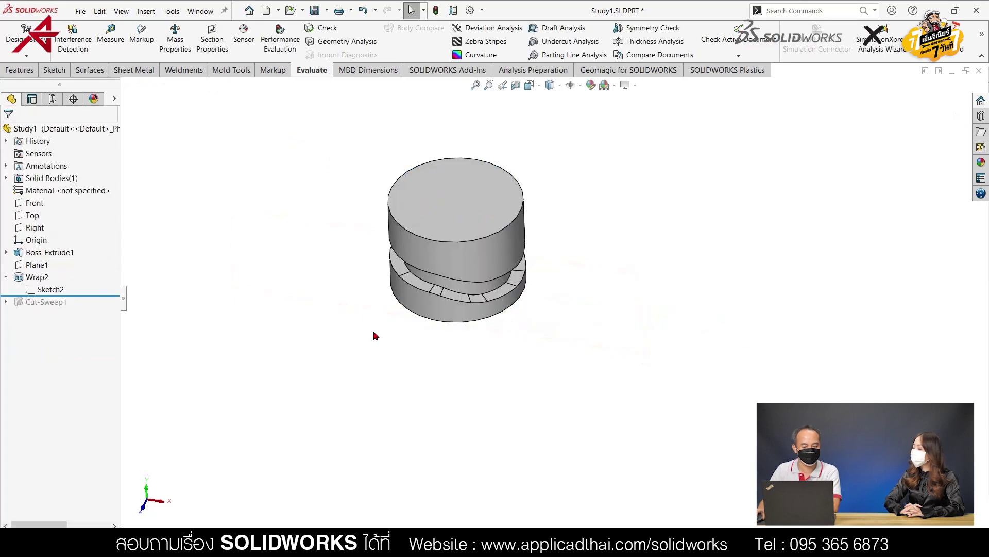
Orbit to inspect the debossed groove, then select Wrap2 for editing
middle_drag(375, 335, 320, 236)
scroll(536, 309, down, 5)
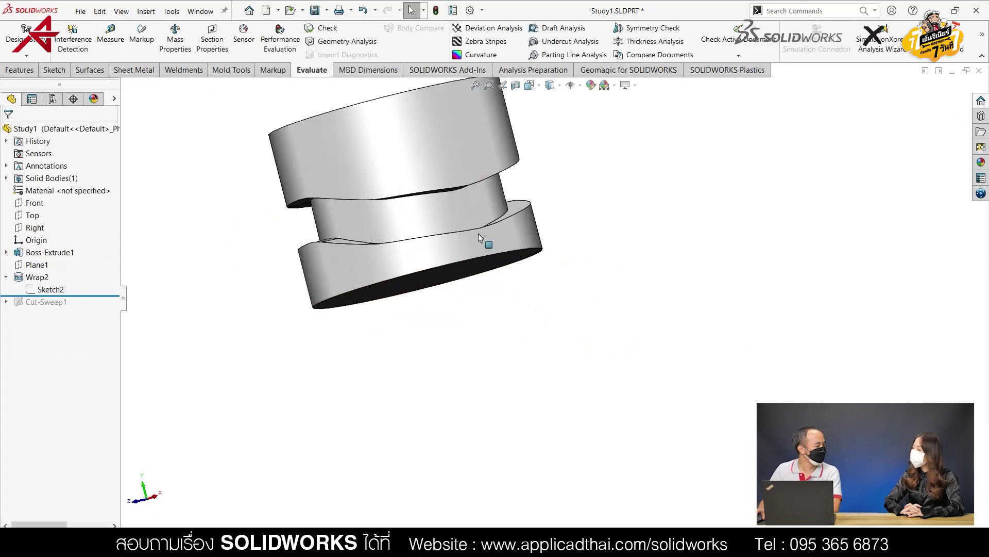
middle_drag(484, 246, 397, 243)
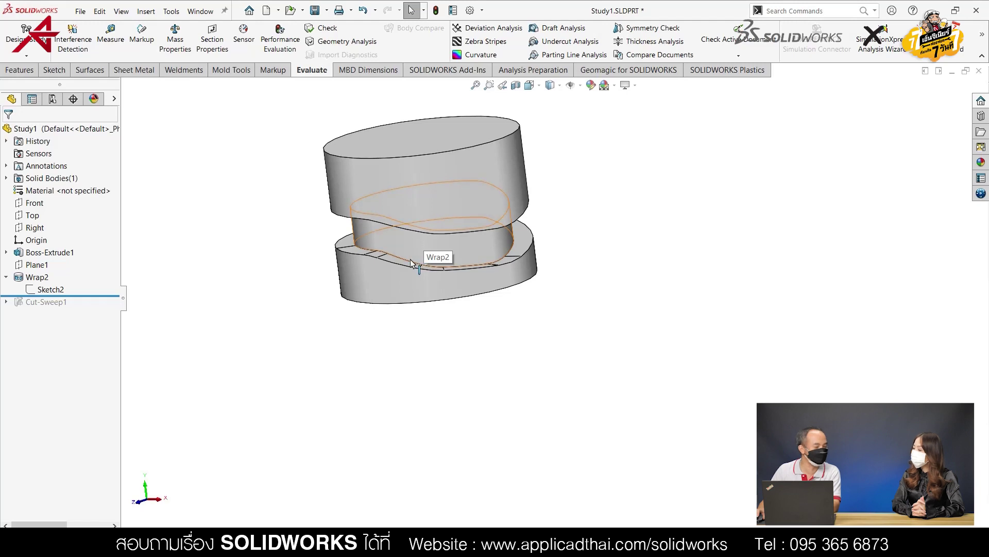
click(36, 277)
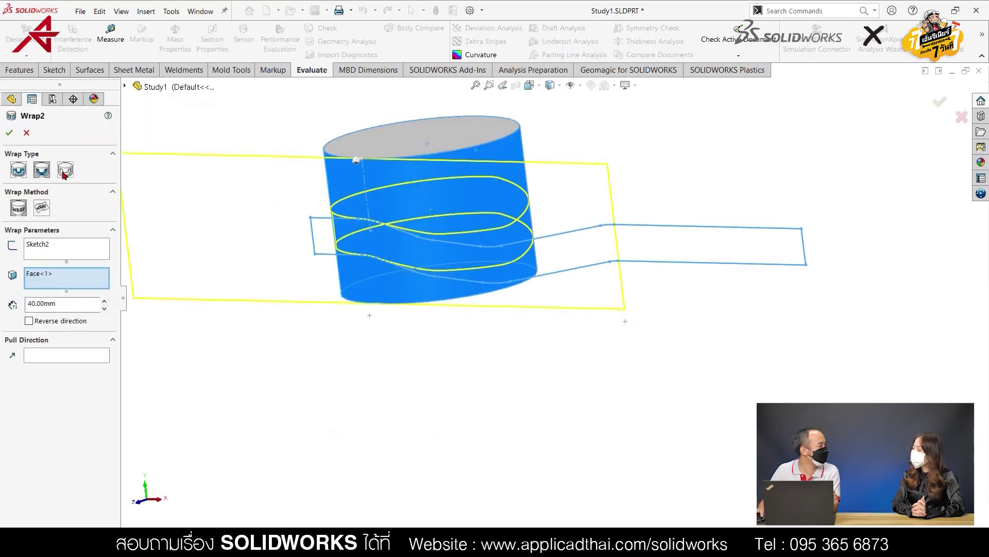
Switch Wrap2 to the Scribe type, inspect the scribed wavy lines, and roll forward past Cut-Sweep1
click(64, 172)
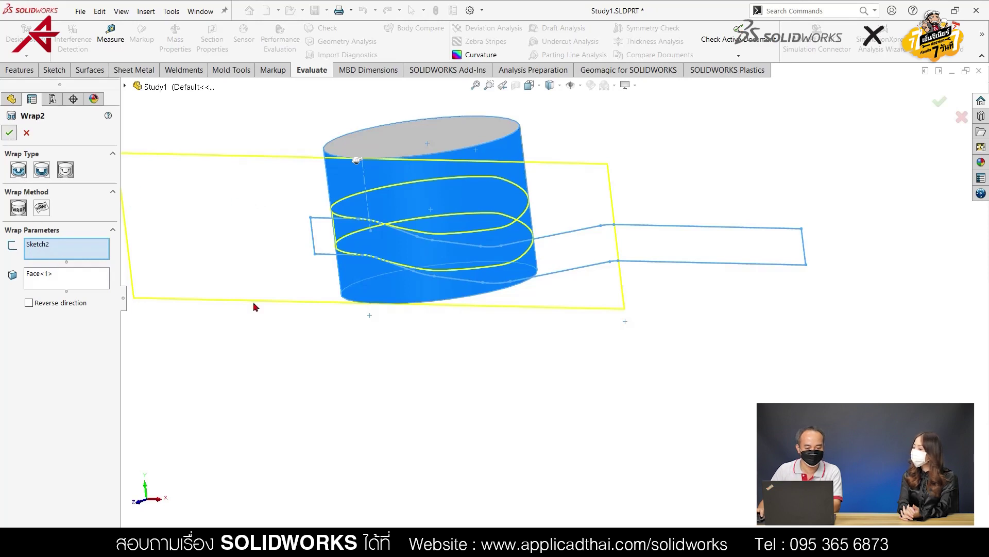
key(Return)
middle_drag(333, 375, 442, 243)
scroll(360, 229, up, 3)
middle_drag(360, 229, 293, 249)
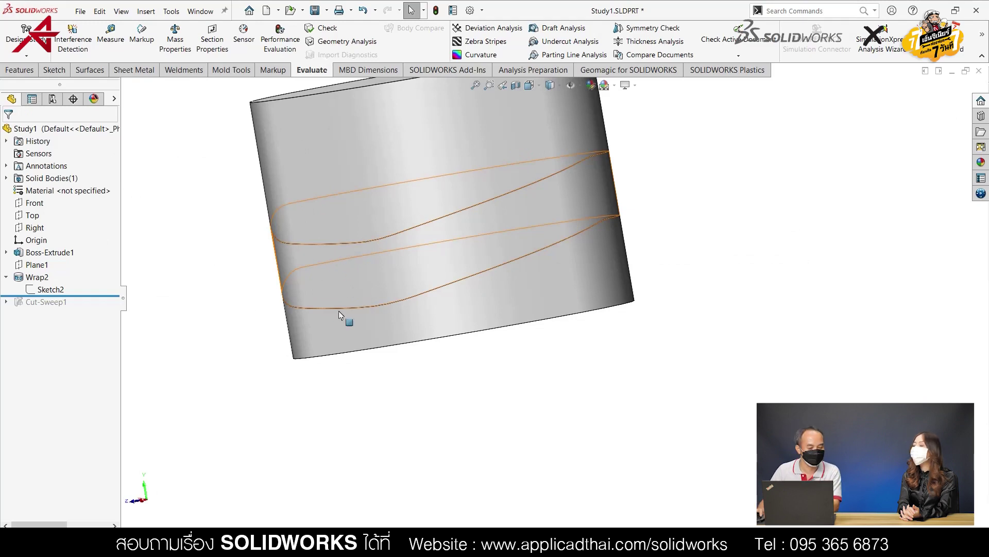
key(z)
key(z)
key(z)
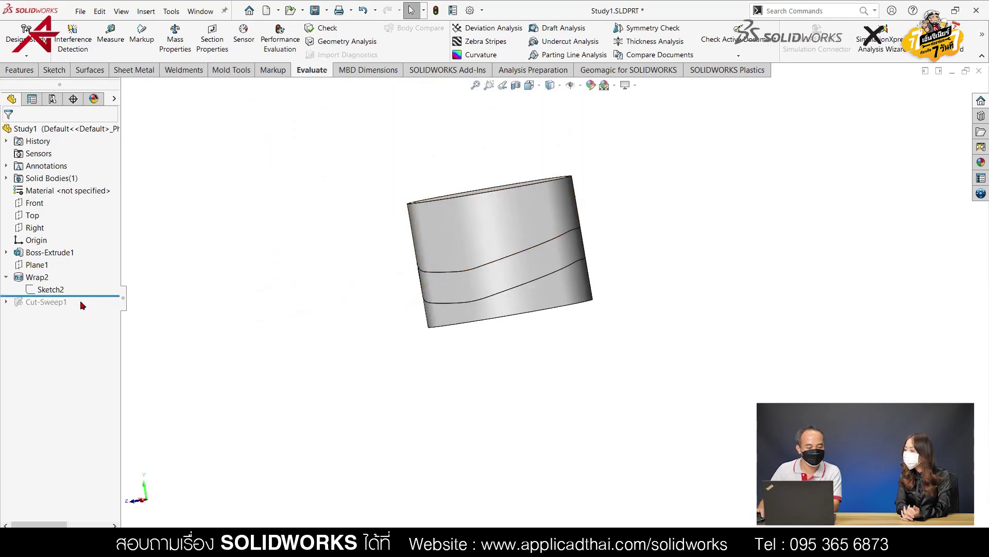
drag(81, 297, 79, 310)
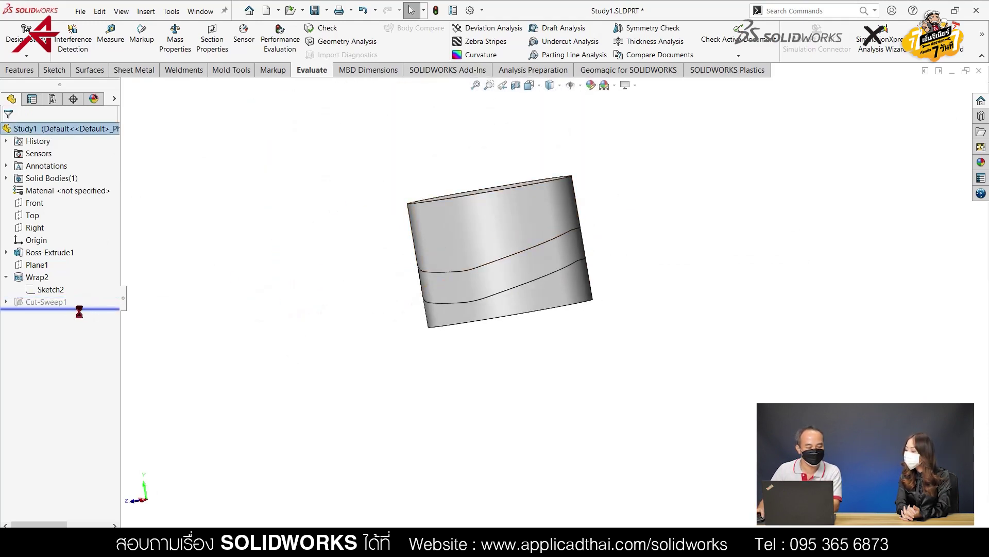
Expand Cut-Sweep1, review Sketch3's 80 by 40 rectangle profile, and exit the sketch
click(6, 302)
click(50, 313)
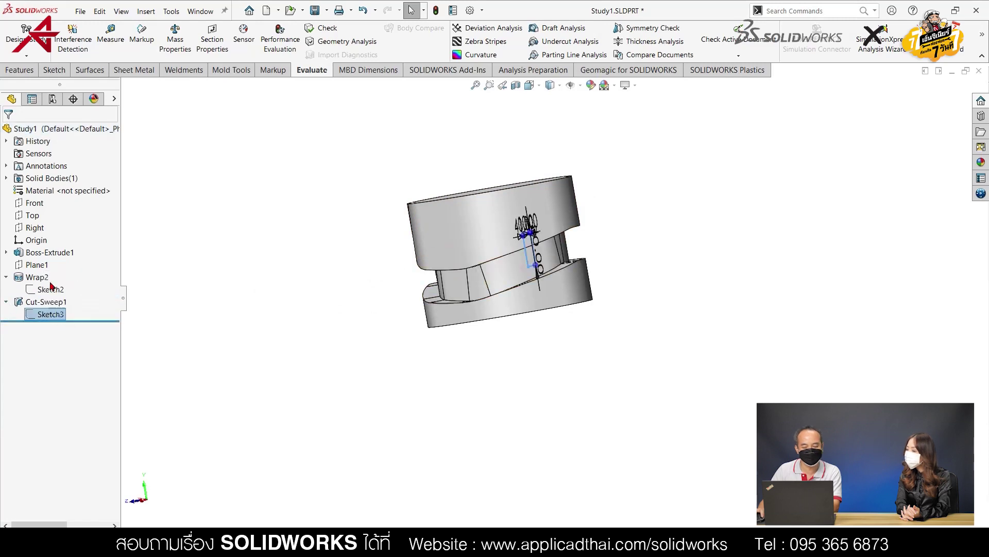
click(55, 295)
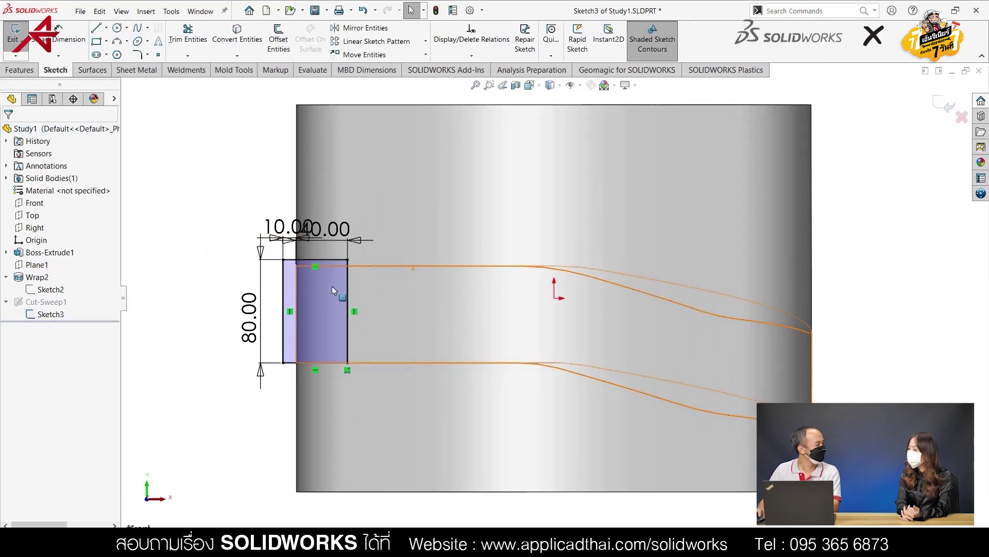
scroll(309, 334, down, 2)
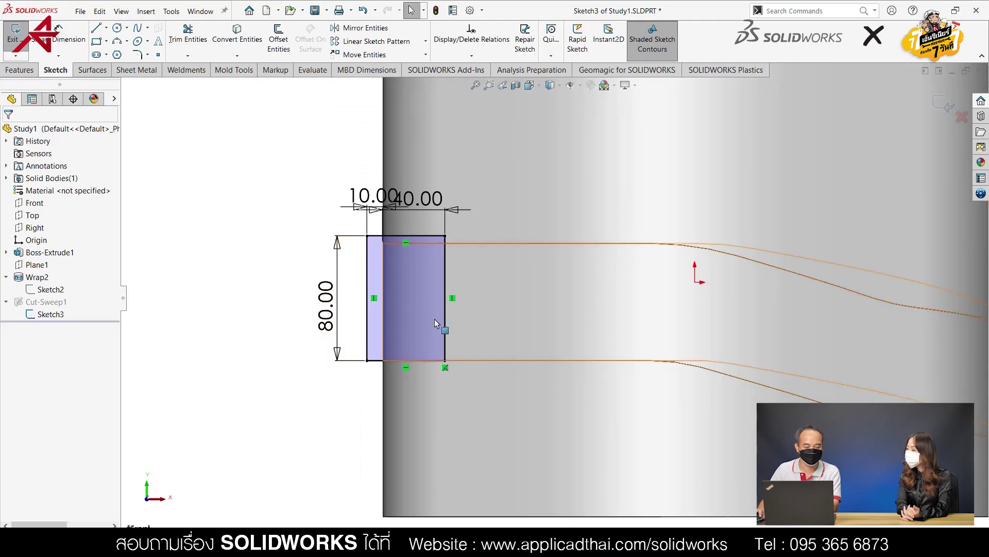
click(944, 105)
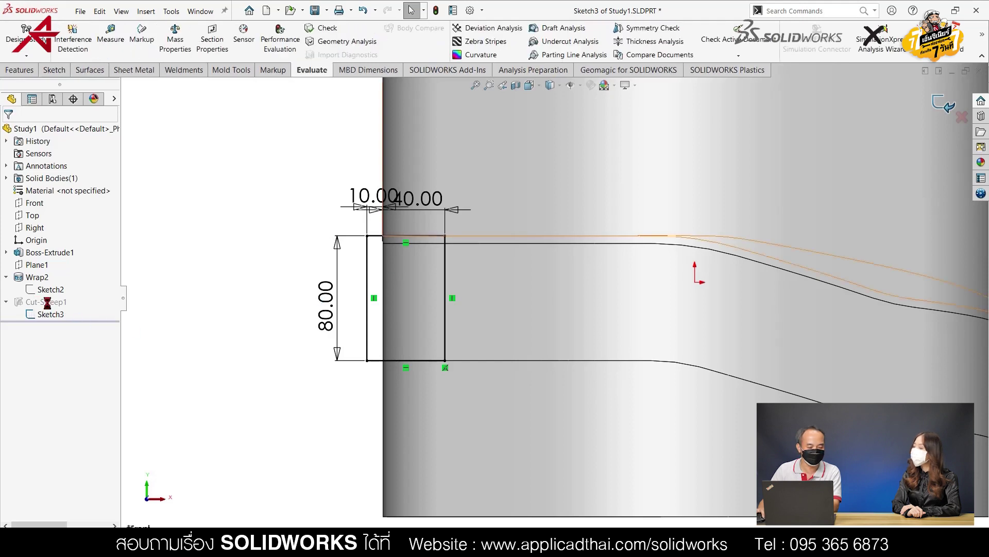
click(48, 304)
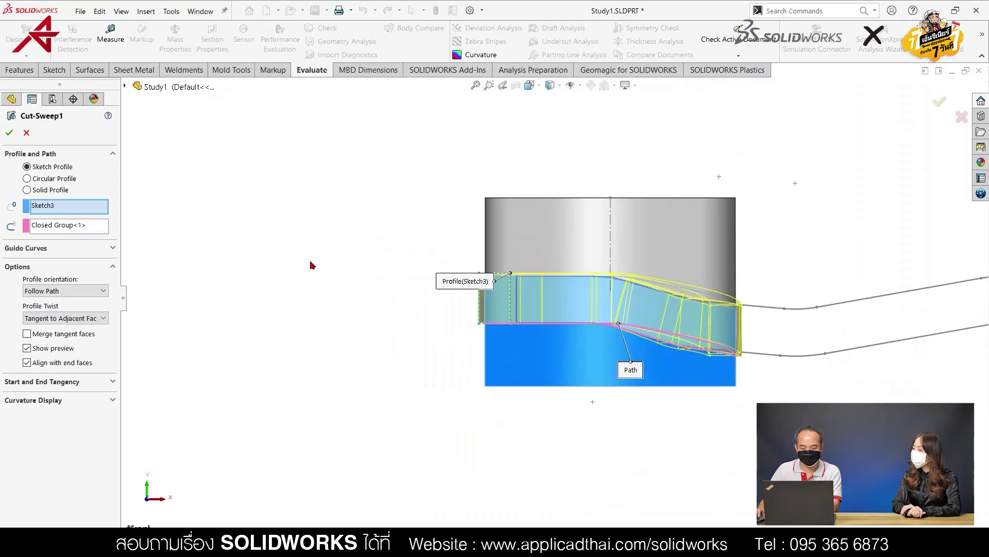
Highlight Cut-Sweep1's closed sweep path and try Minimum Twist as the profile twist
middle_drag(483, 233, 412, 242)
scroll(403, 236, down, 4)
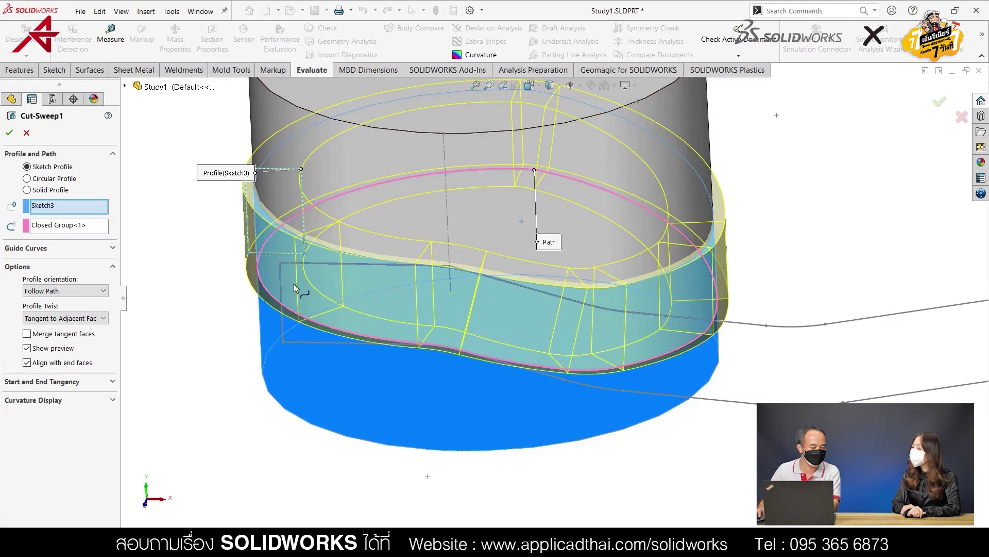
click(69, 230)
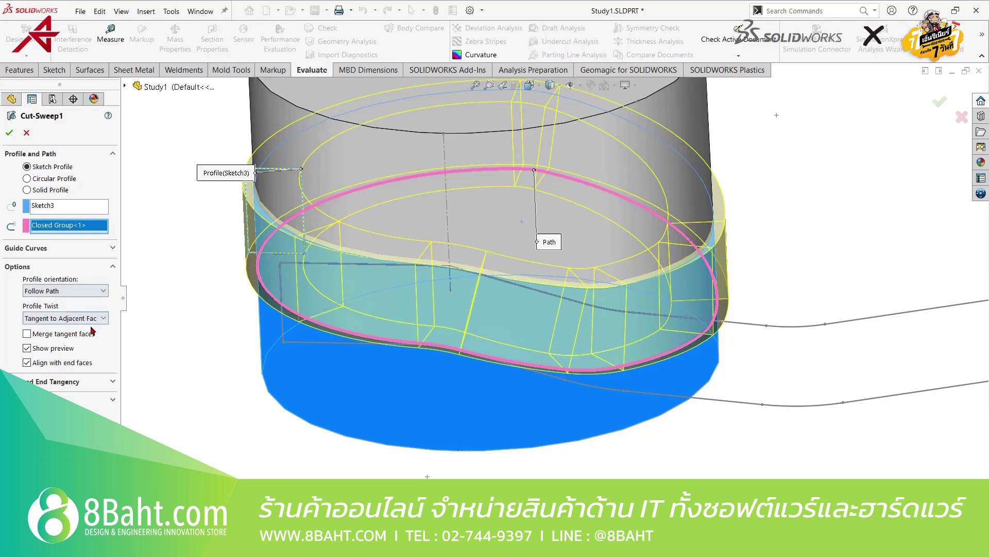
click(71, 320)
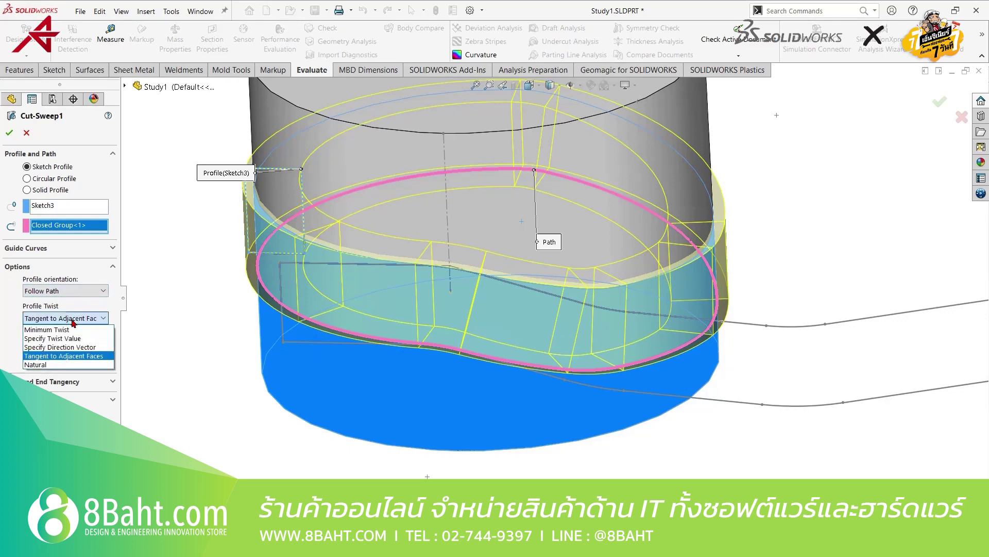
click(81, 324)
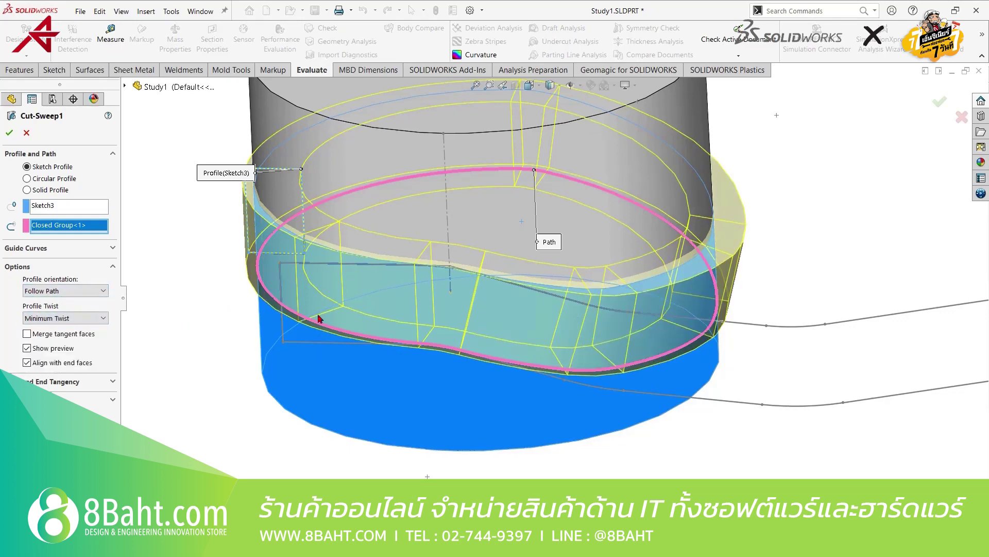
key(z)
key(Down)
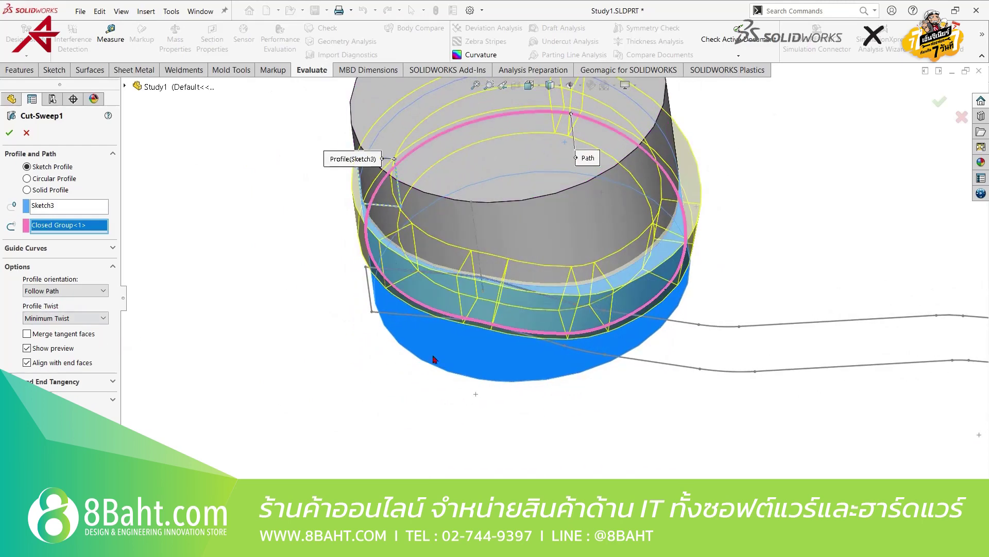
Check the ring from the Top view, then set profile twist back to Tangent to Adjacent Faces
click(526, 89)
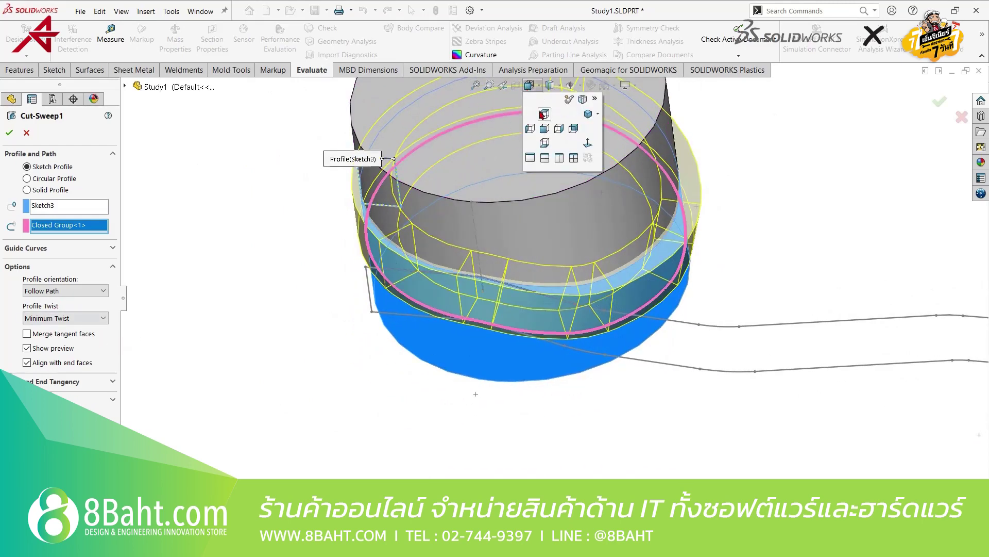
click(544, 114)
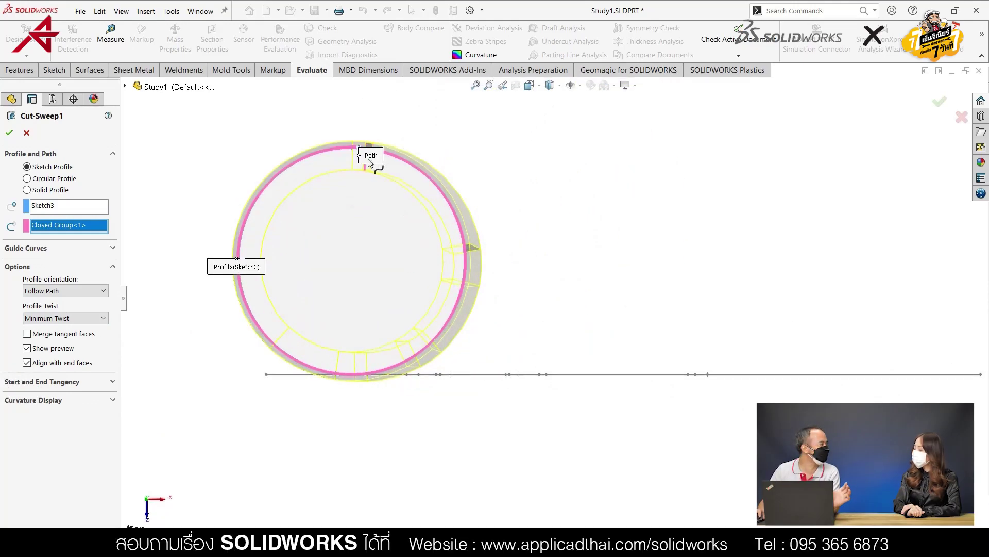
scroll(488, 311, down, 2)
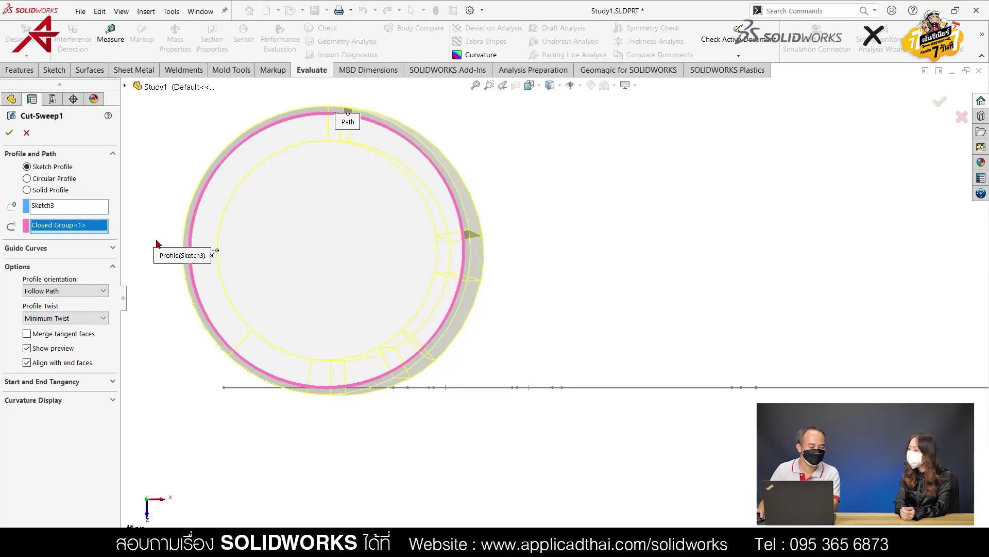
click(77, 316)
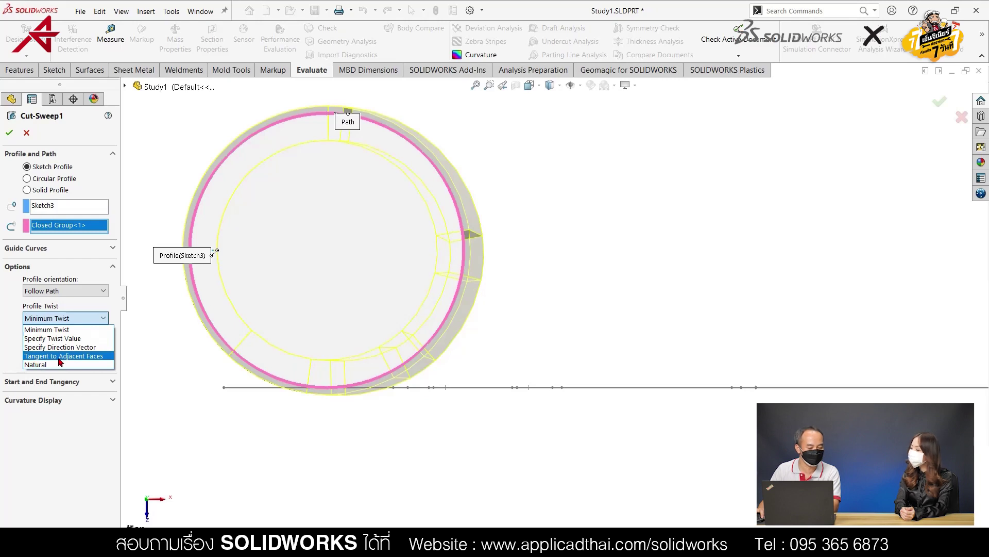
click(93, 357)
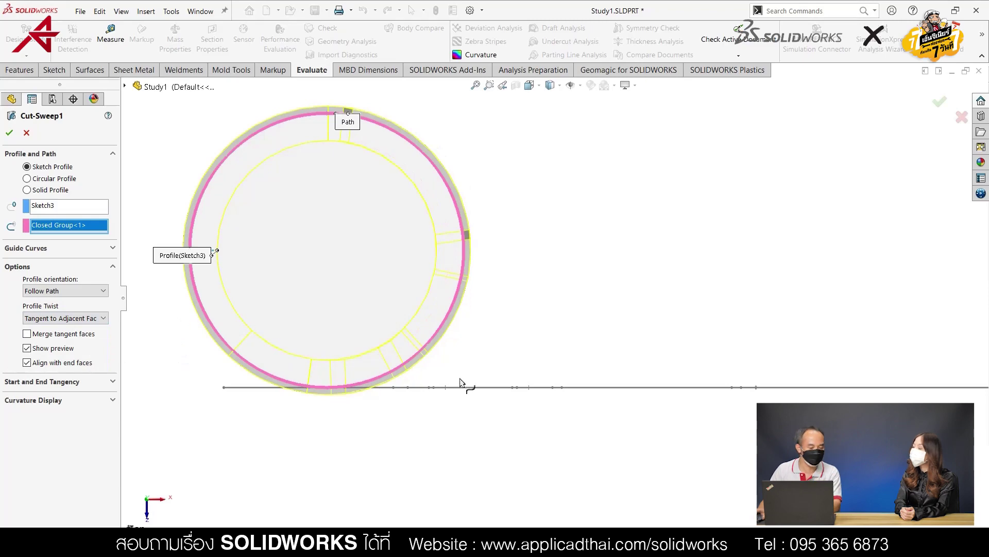
middle_drag(461, 382, 369, 327)
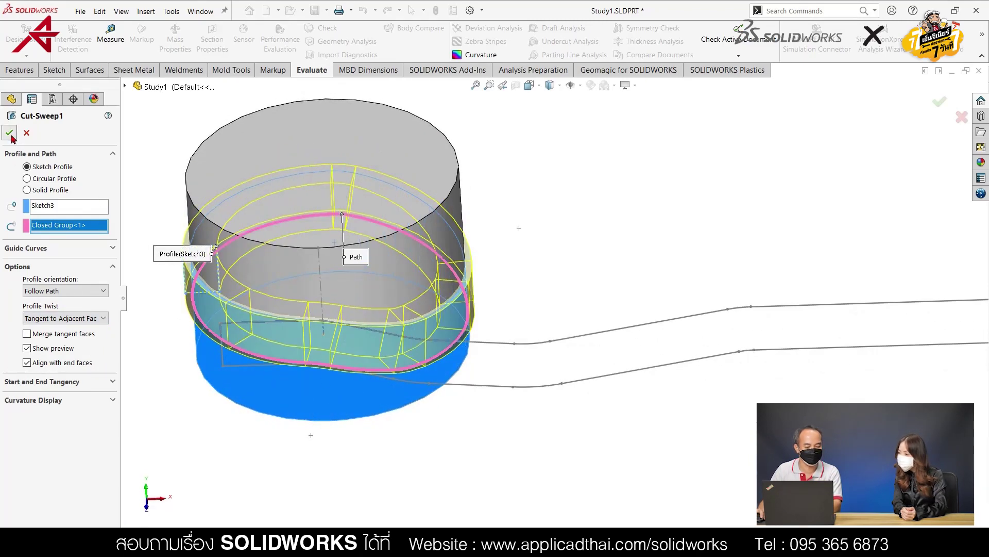
scroll(349, 347, down, 1)
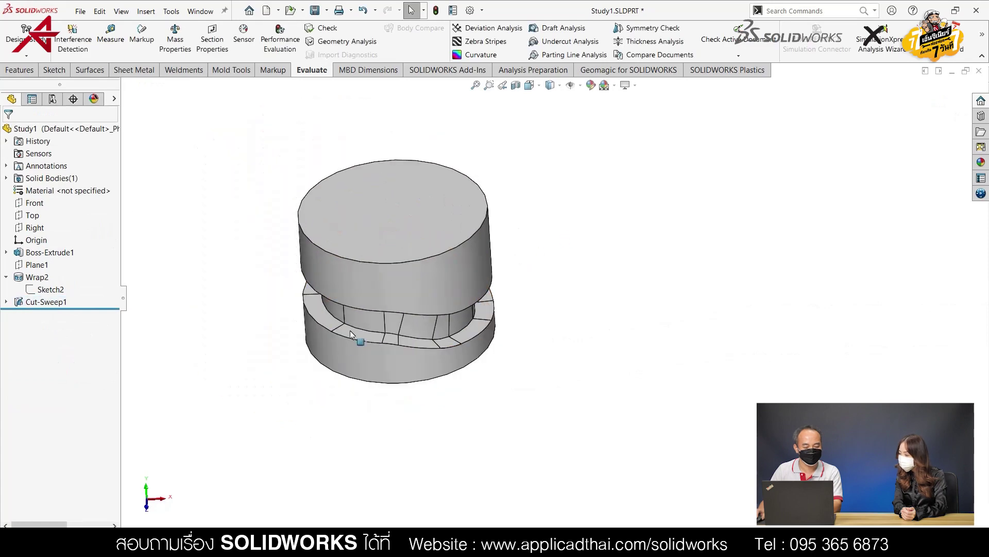
scroll(435, 331, down, 2)
mouse_move(435, 331)
middle_down()
mouse_move(398, 346)
mouse_move(364, 316)
mouse_move(470, 306)
middle_up()
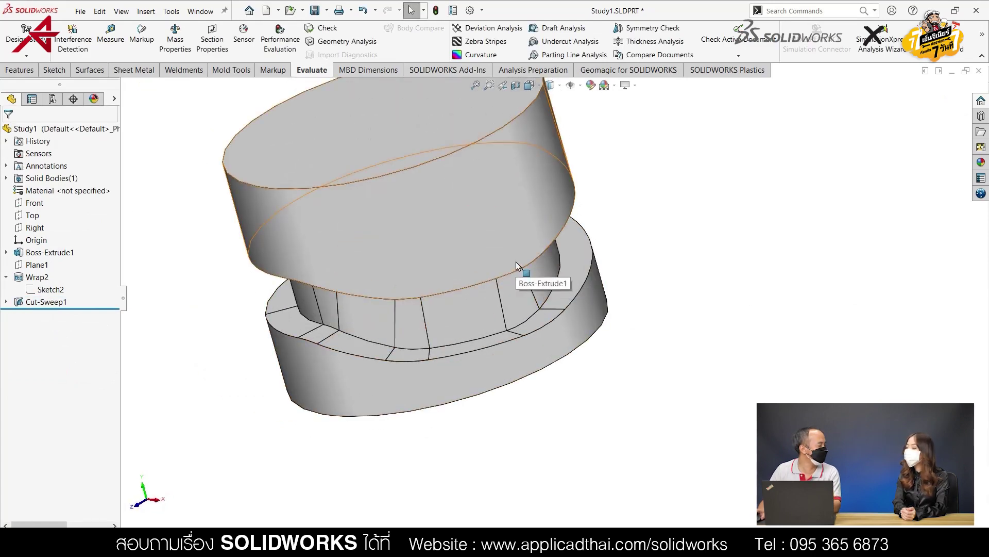
middle_drag(471, 311, 305, 248)
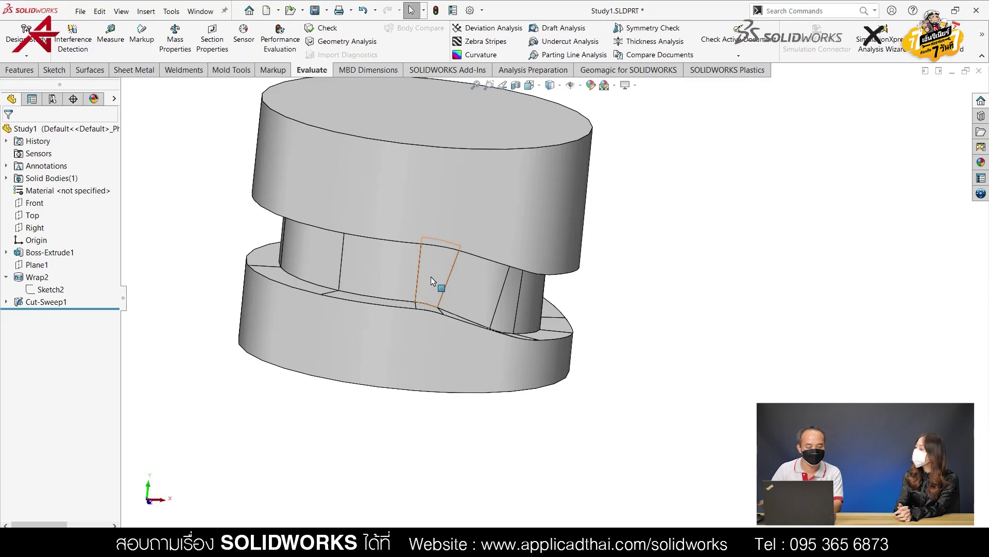
mouse_move(432, 278)
middle_down()
mouse_move(471, 311)
mouse_move(379, 305)
middle_up()
middle_drag(380, 304, 282, 305)
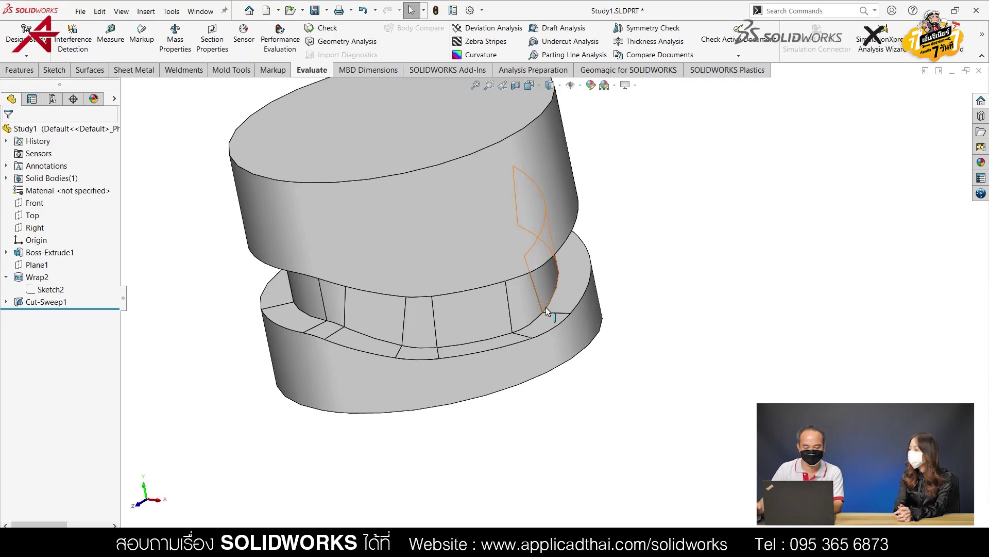
middle_drag(461, 340, 502, 340)
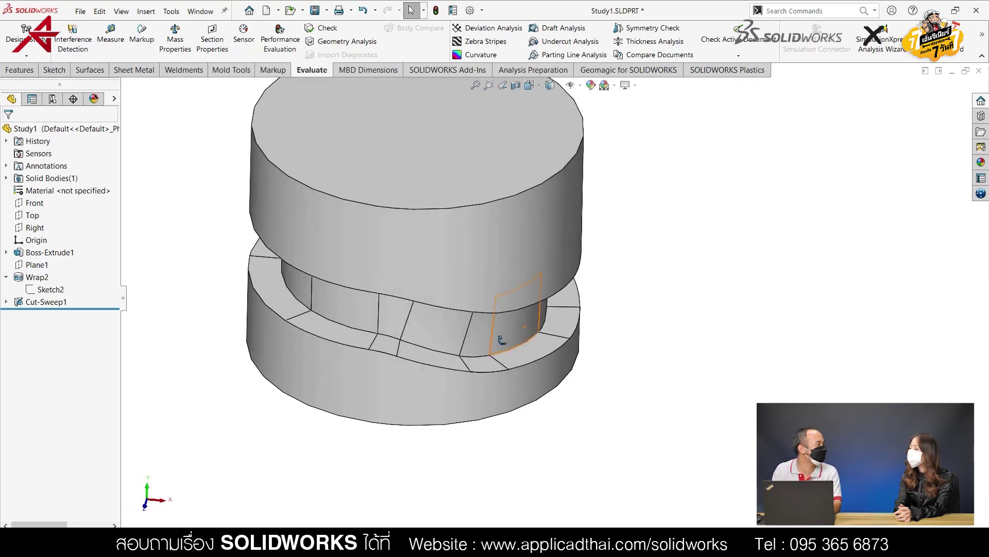